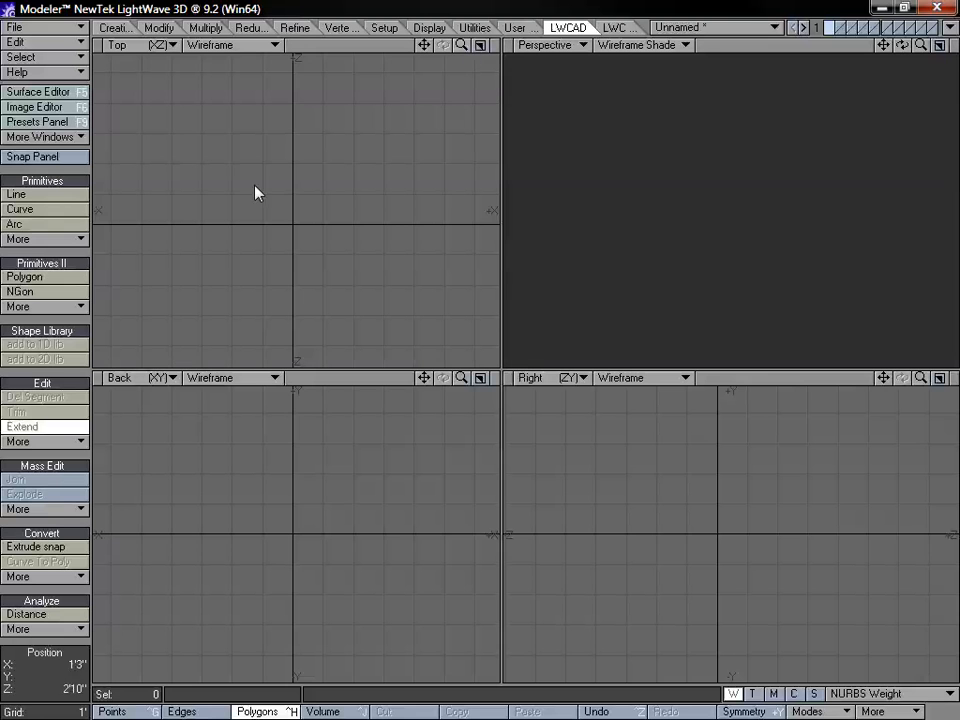
# Draw a circle with a radius of about 3' near the origin in the Top view.
pyautogui.click(28, 239)
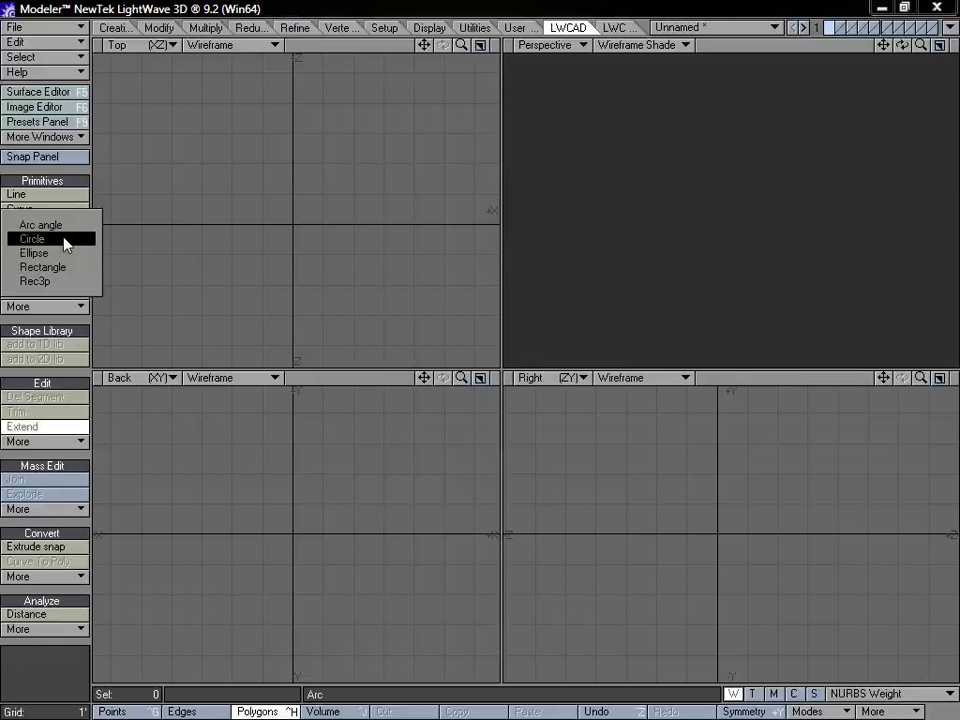
pyautogui.click(64, 242)
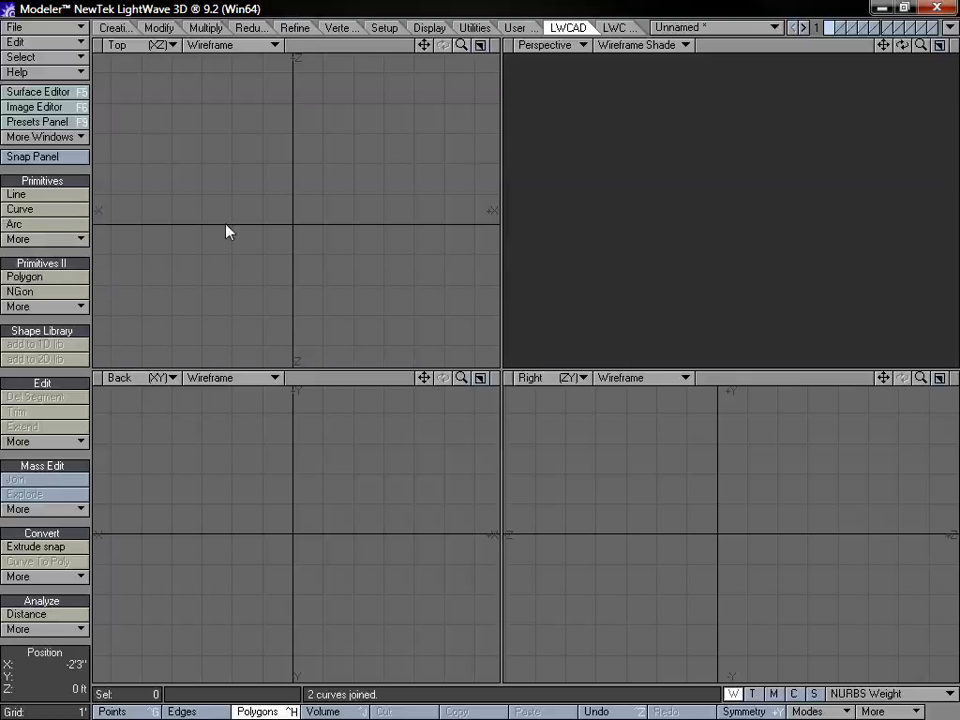
pyautogui.moveTo(255, 226); pyautogui.dragTo(320, 163)
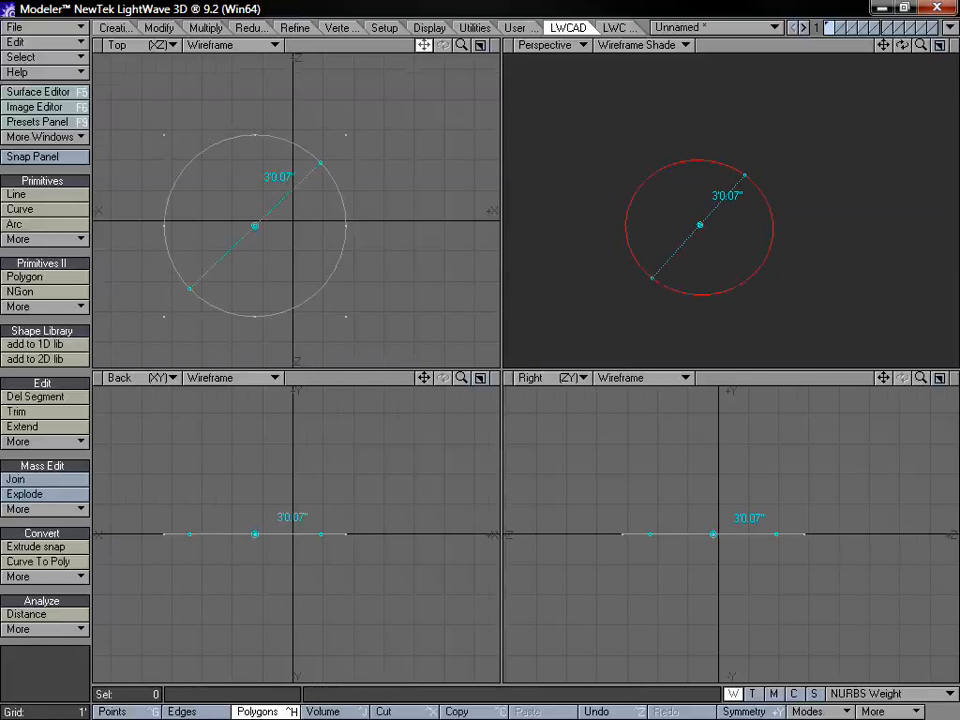
pyautogui.moveTo(426, 45); pyautogui.dragTo(411, 1)
# Set Curve Boolean to int and add two circles overlapping the repositioned first one, with radii of about 3'1.6" and 2'9.2".
pyautogui.press('n')
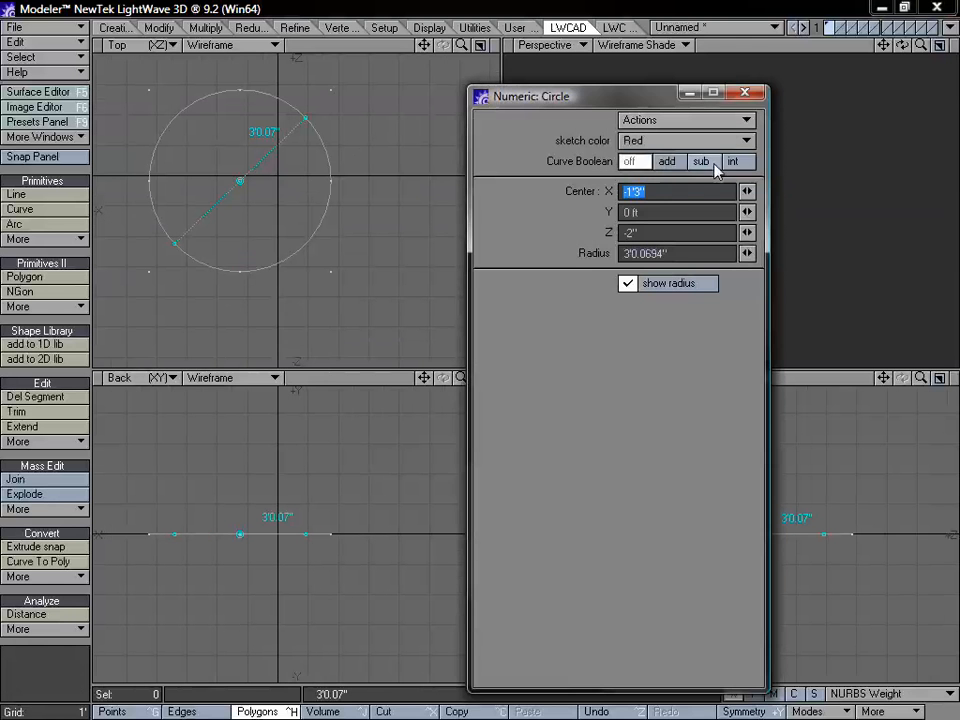
pyautogui.click(739, 164)
pyautogui.moveTo(430, 204); pyautogui.dragTo(204, 157)
pyautogui.moveTo(326, 234); pyautogui.dragTo(371, 150)
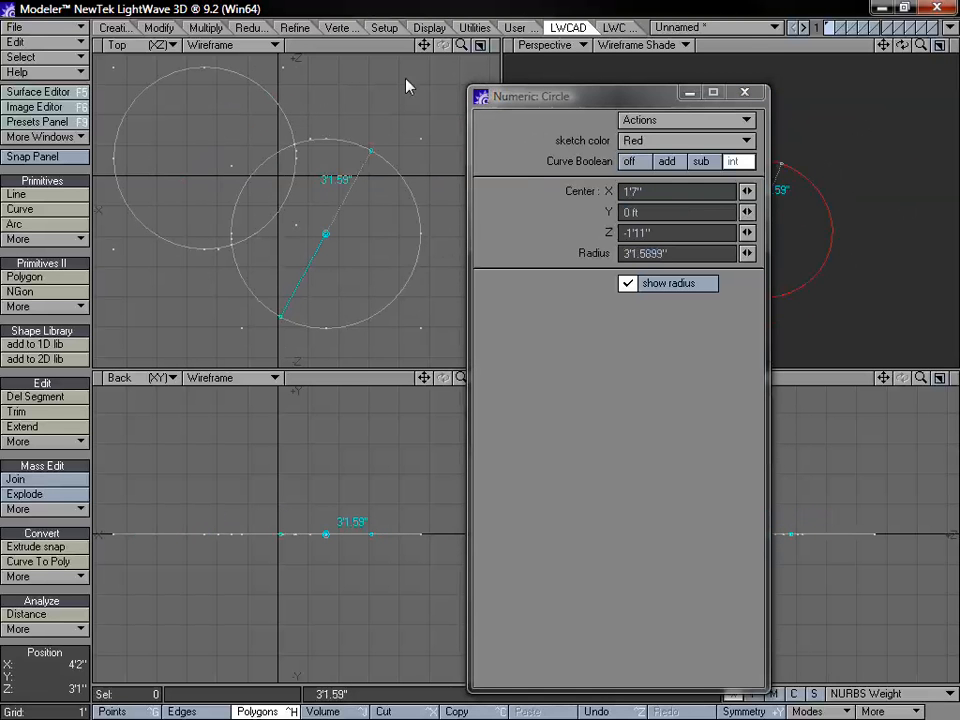
pyautogui.moveTo(424, 45); pyautogui.dragTo(419, 110)
pyautogui.moveTo(323, 168); pyautogui.dragTo(358, 96)
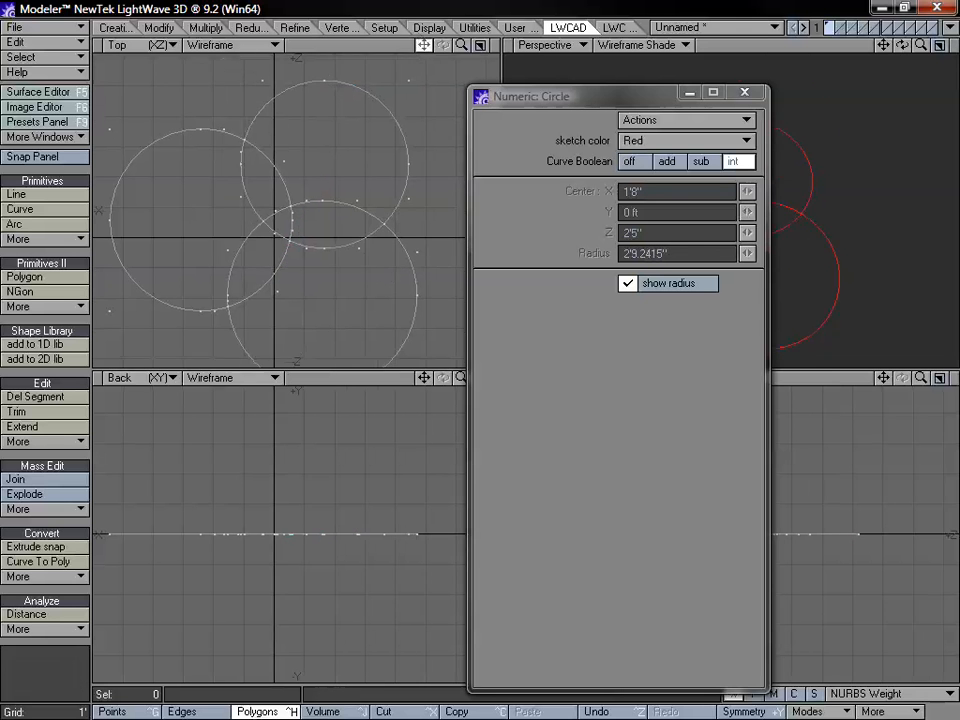
# Draw a tall rectangle about 3'7" by 6'2" across the left circle, plus a wide rectangle overlapping it and the lower circle.
pyautogui.moveTo(424, 45); pyautogui.dragTo(491, 0)
pyautogui.click(56, 239)
pyautogui.click(82, 268)
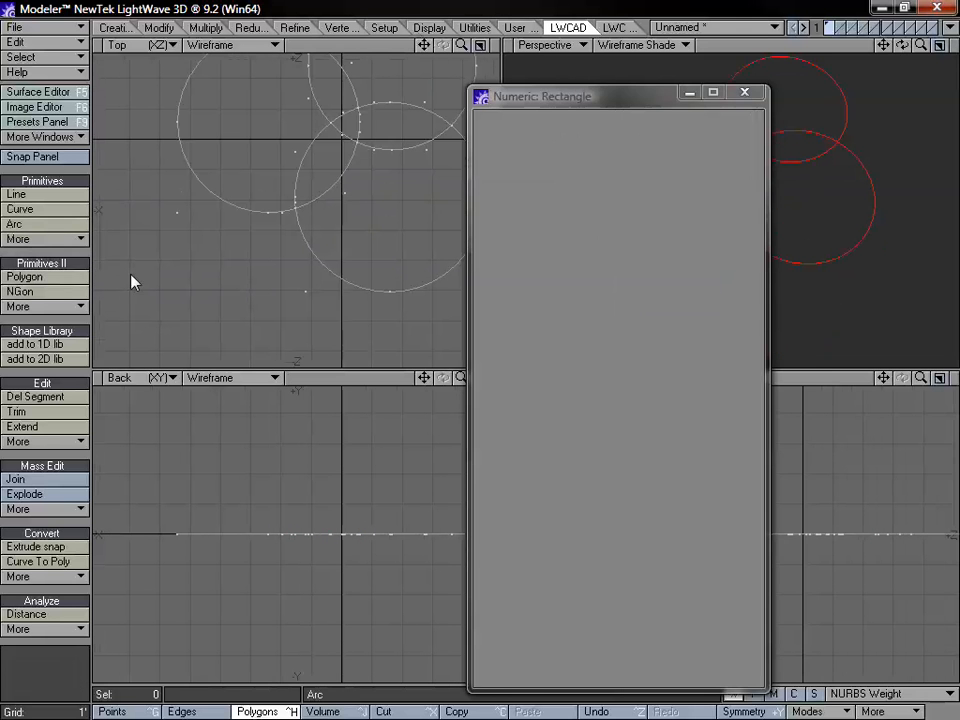
pyautogui.moveTo(205, 127); pyautogui.dragTo(313, 315)
pyautogui.rightClick(414, 329)
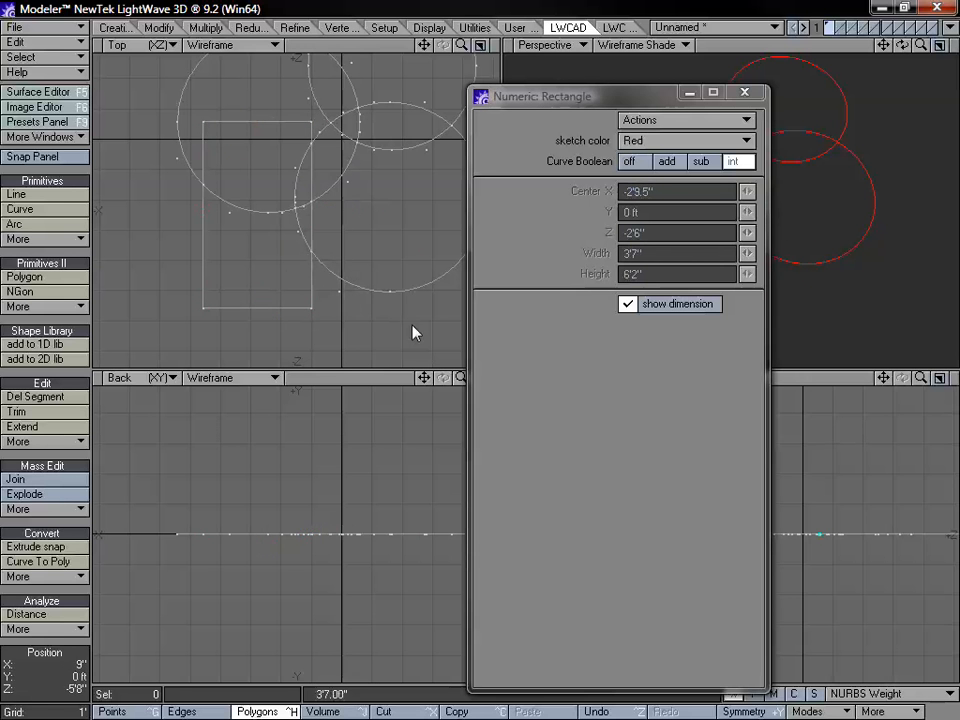
pyautogui.moveTo(412, 326); pyautogui.dragTo(262, 234)
pyautogui.press('space')
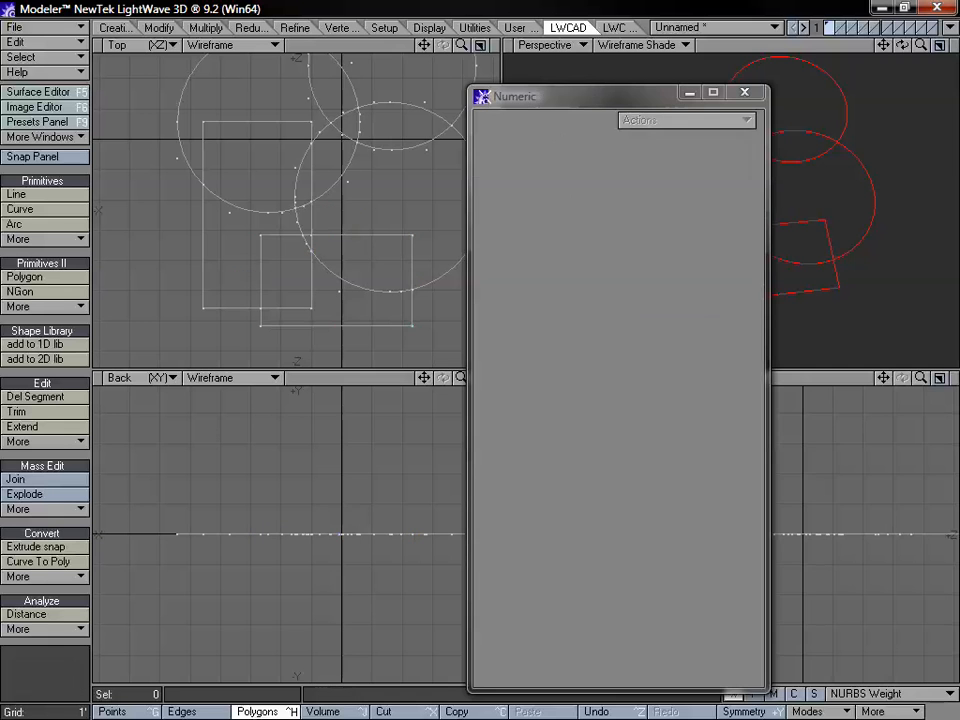
pyautogui.click(753, 92)
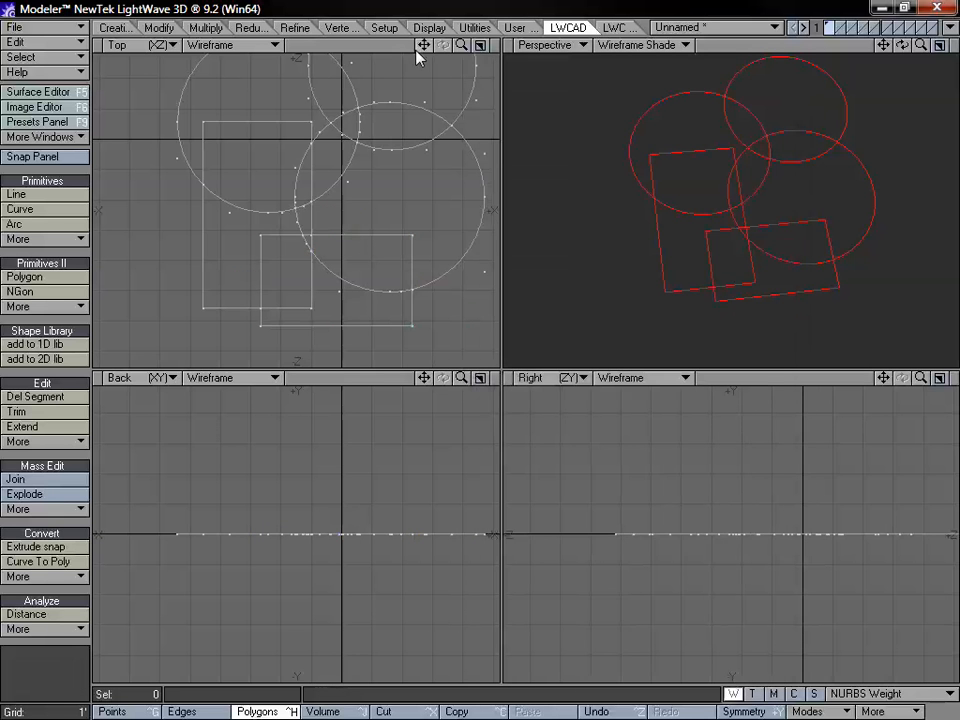
# Try Del Segment on the wide rectangle's edges where it overlaps the tall rectangle, and undo the deletions.
pyautogui.moveTo(423, 45); pyautogui.dragTo(394, 86)
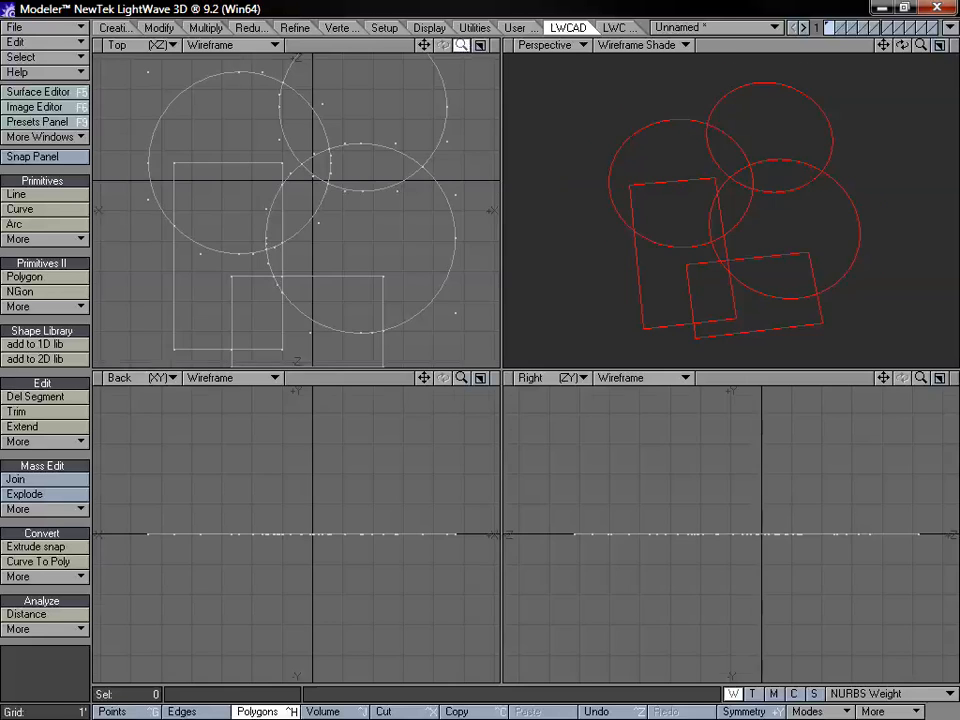
pyautogui.moveTo(461, 45); pyautogui.dragTo(489, 15)
pyautogui.moveTo(418, 46); pyautogui.dragTo(461, 44)
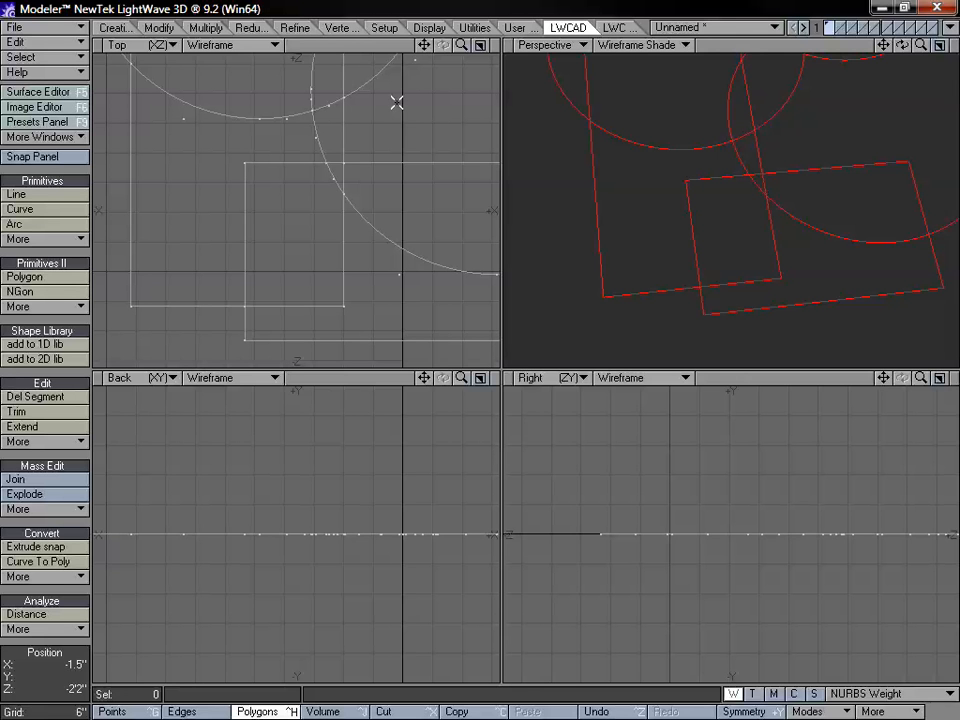
pyautogui.click(70, 396)
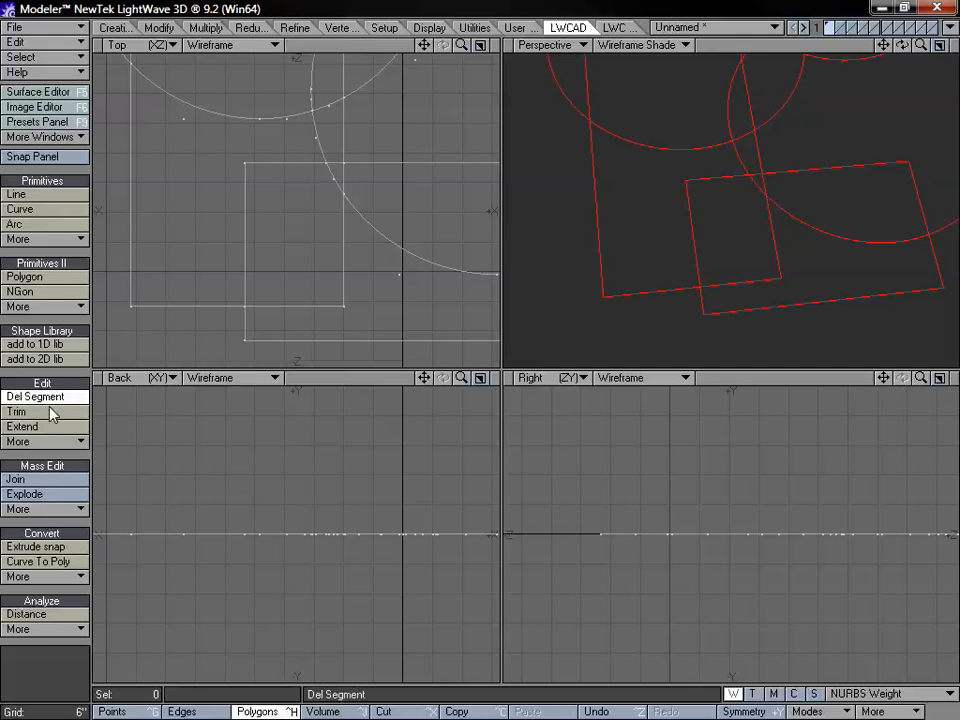
pyautogui.click(249, 227)
pyautogui.click(278, 163)
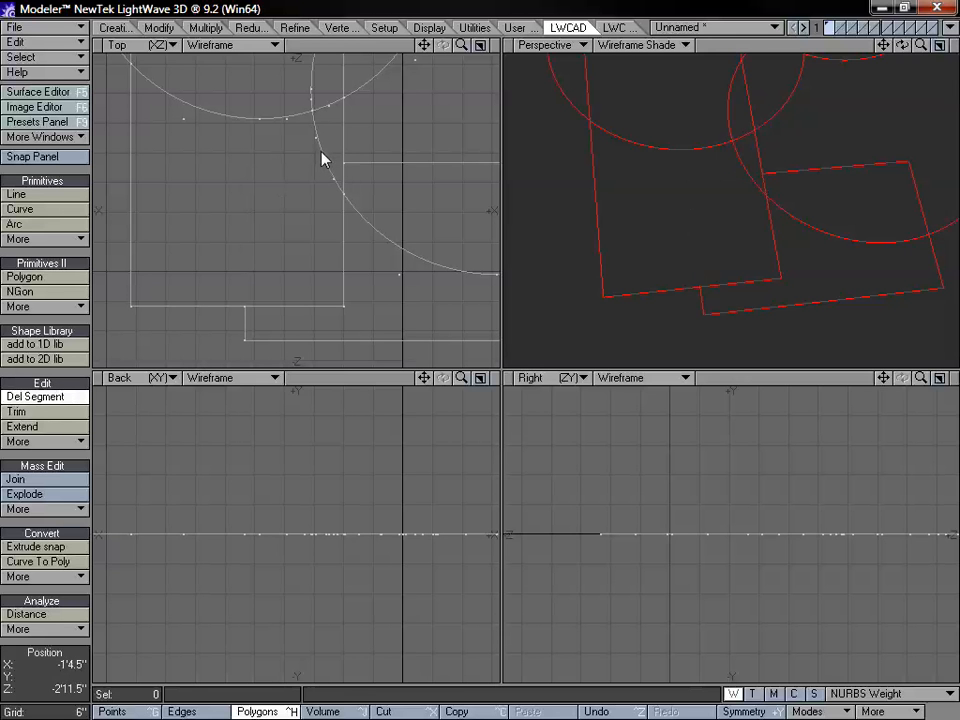
pyautogui.click(324, 165)
pyautogui.press('u')
pyautogui.click(320, 208)
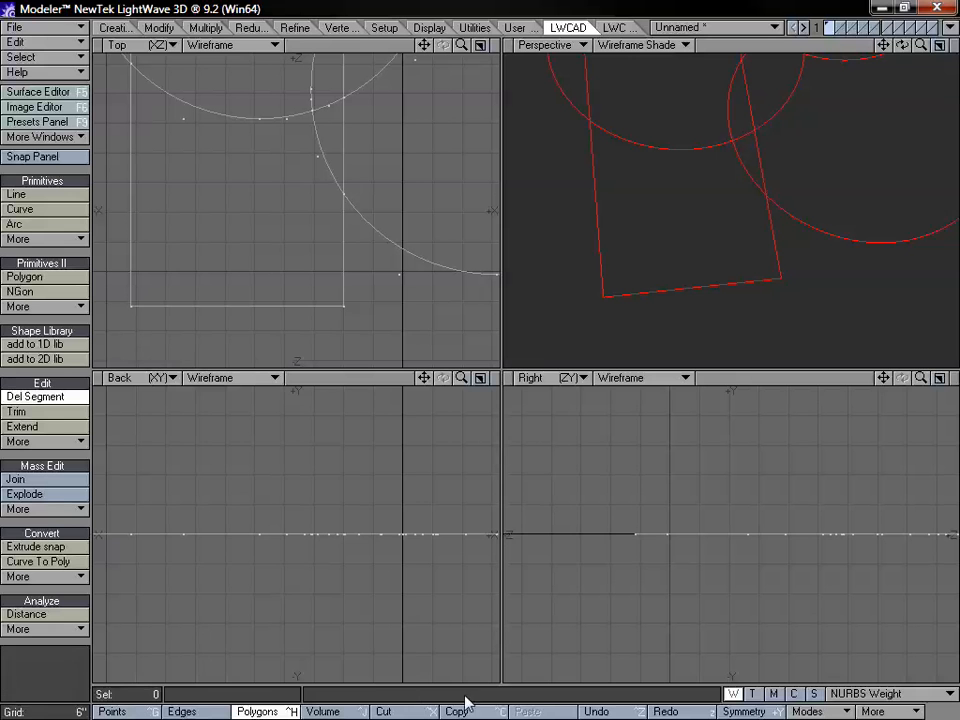
pyautogui.click(658, 711)
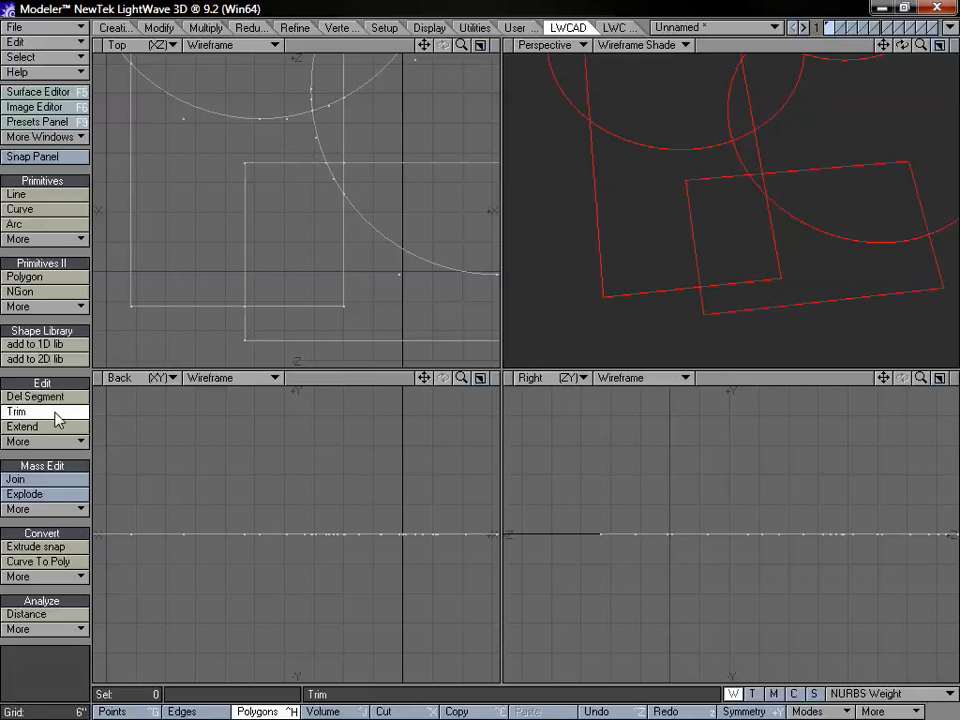
# Trim off the wide rectangle's upper-left corner inside the tall rectangle and its upper-right corner inside the lower circle.
pyautogui.click(17, 411)
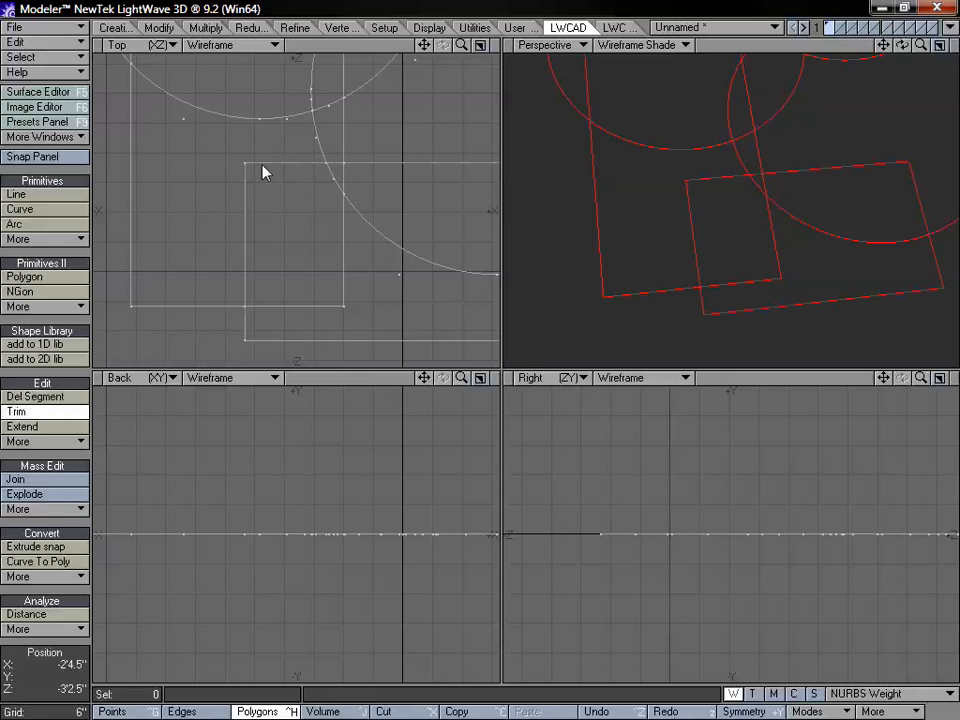
pyautogui.click(264, 173)
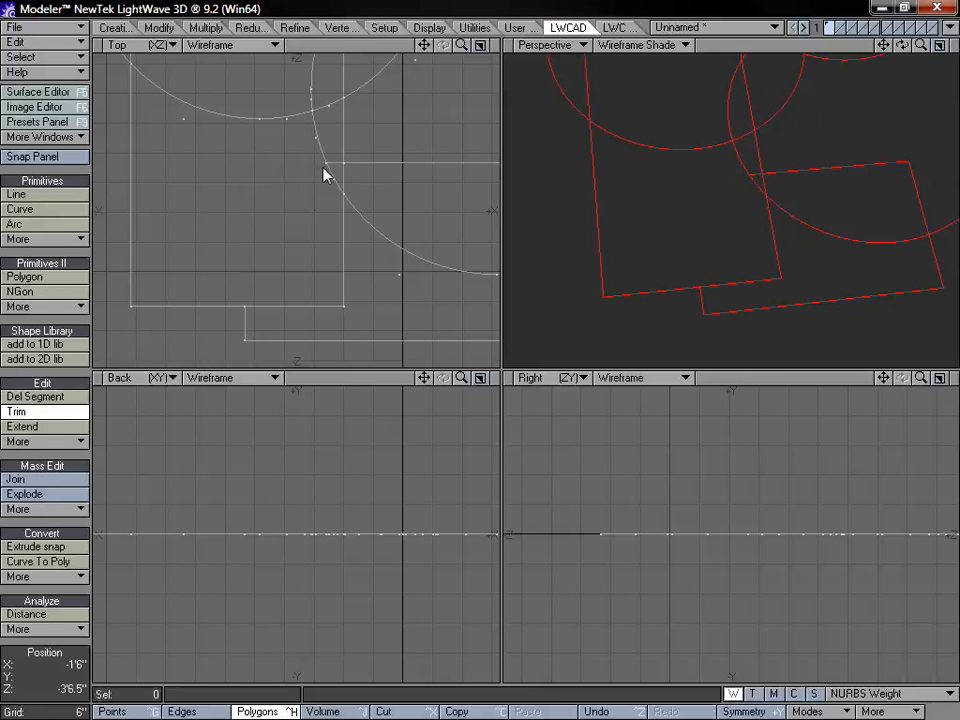
pyautogui.moveTo(461, 45); pyautogui.dragTo(402, 85)
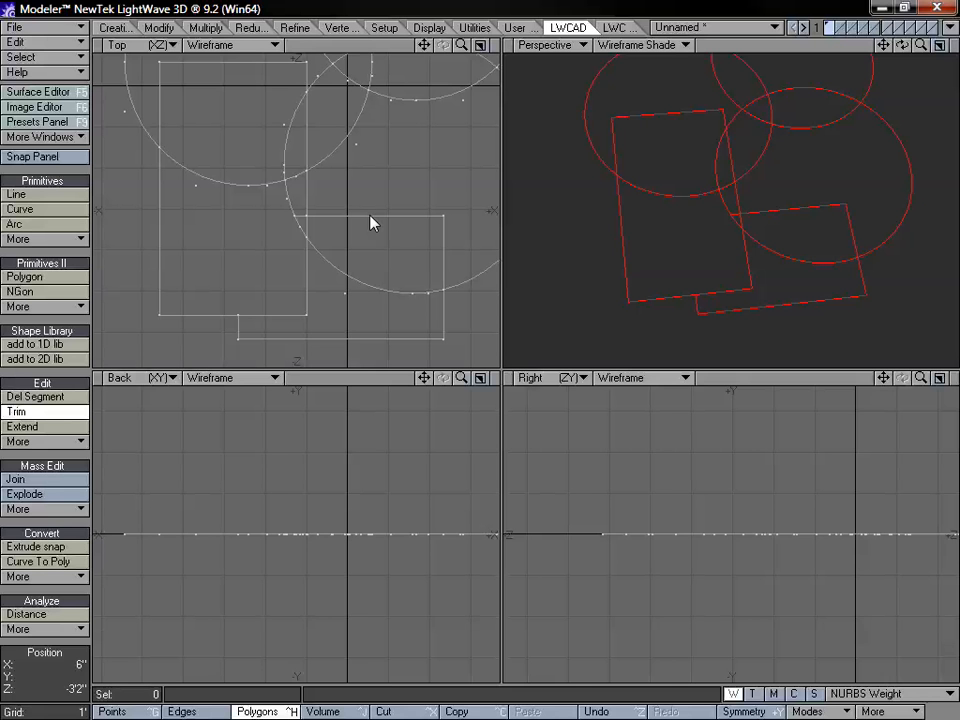
pyautogui.moveTo(424, 45)
pyautogui.mouseDown()
pyautogui.moveTo(404, 70)
pyautogui.moveTo(409, 45)
pyautogui.mouseUp()
pyautogui.click(410, 223)
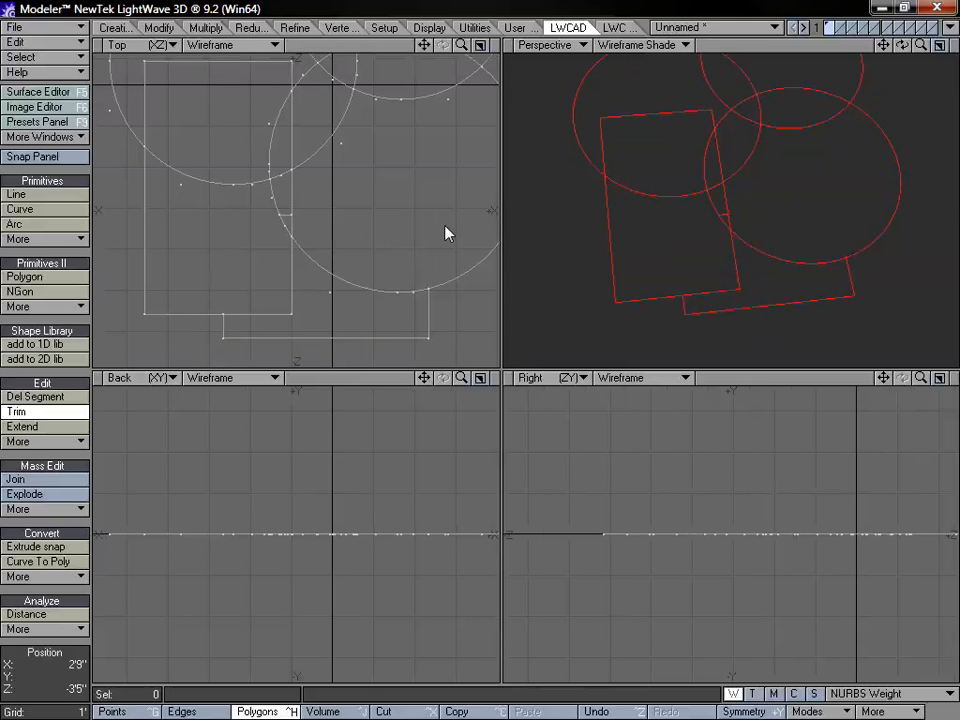
# Remove the lower circle's arc down to the wide rectangle's right edge, trying Del Segment and finishing with Trim.
pyautogui.click(43, 398)
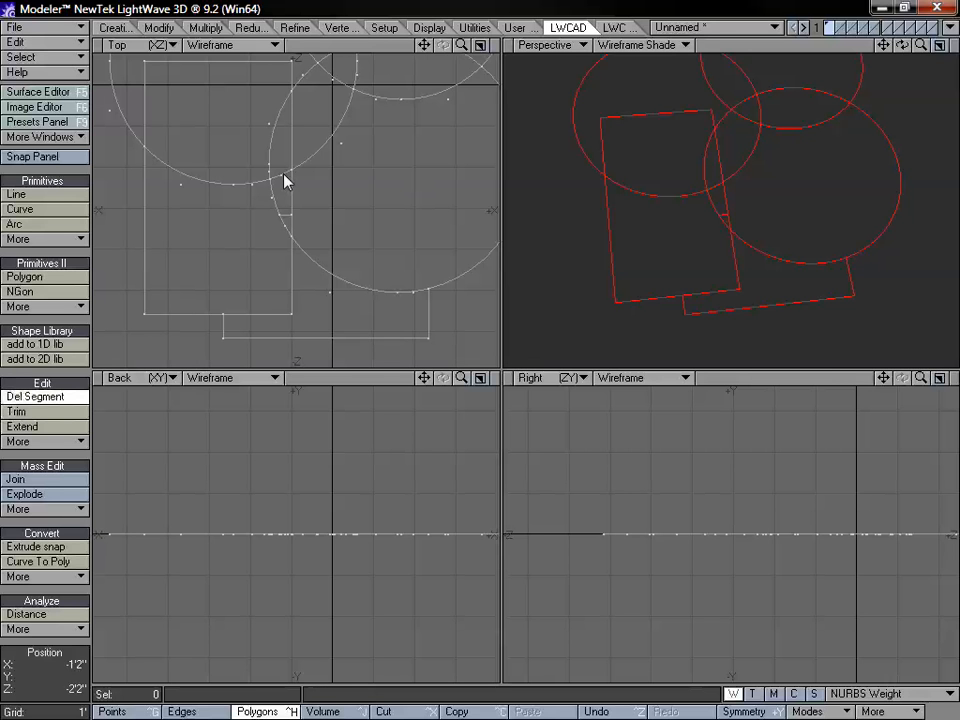
pyautogui.click(283, 228)
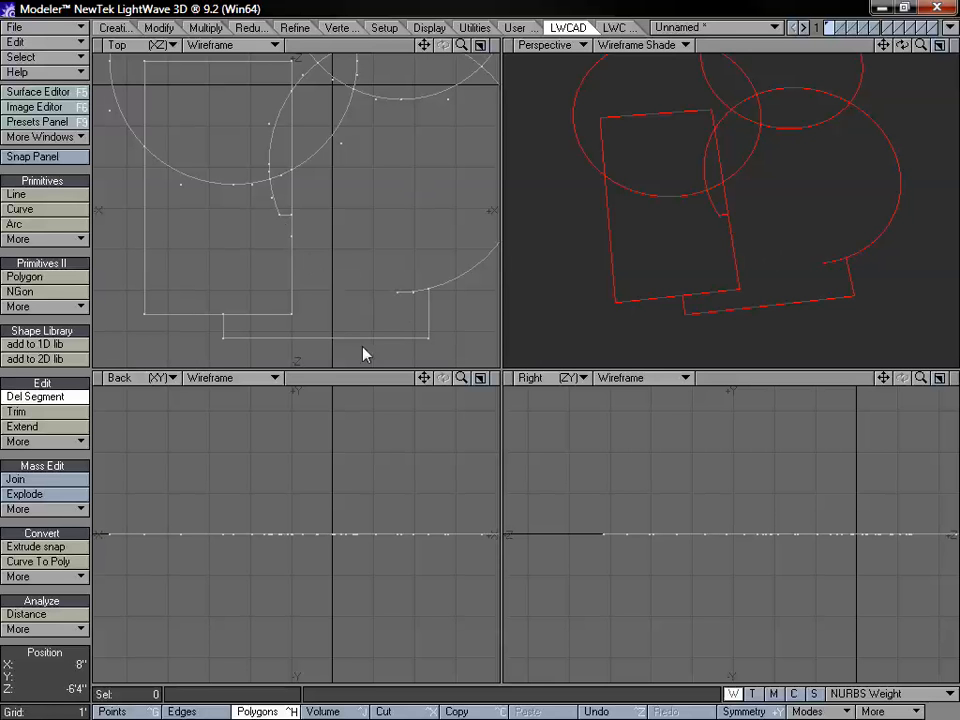
pyautogui.click(394, 290)
pyautogui.press('u')
pyautogui.click(30, 411)
pyautogui.click(357, 293)
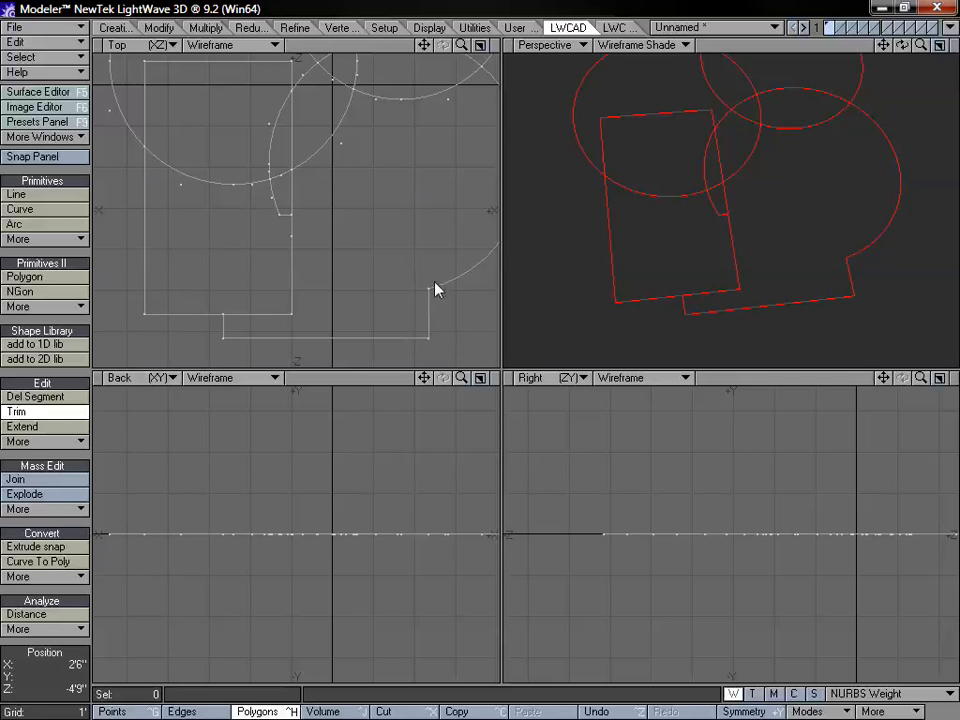
# Check the numeric options of the Del Segment and Trim tools for comparison.
pyautogui.moveTo(424, 45)
pyautogui.mouseDown()
pyautogui.moveTo(412, 140)
pyautogui.moveTo(423, 63)
pyautogui.mouseUp()
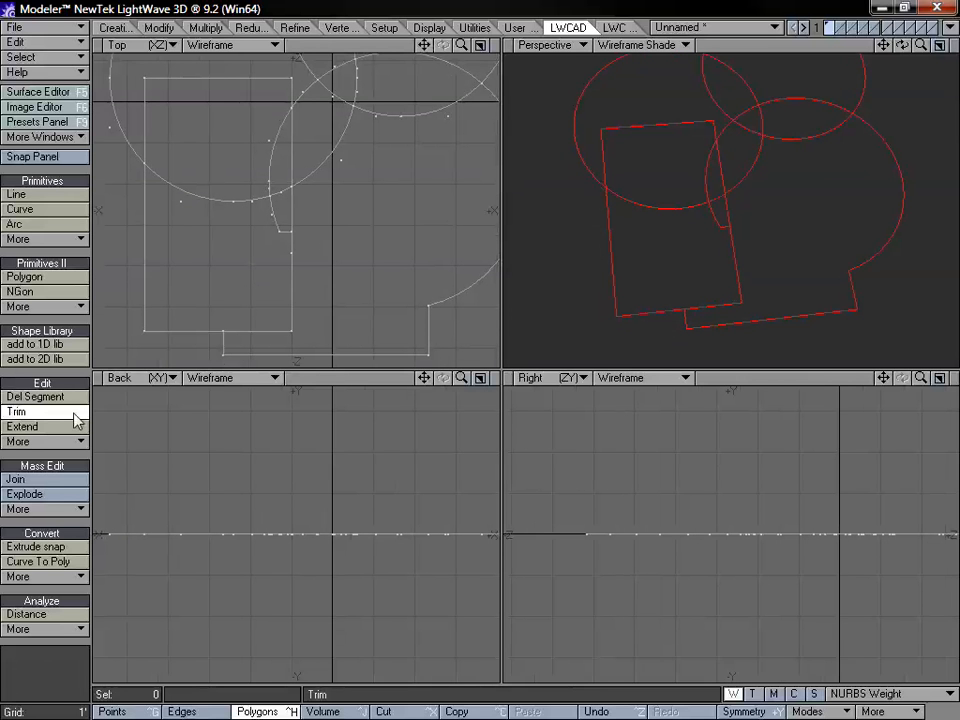
pyautogui.press('n')
pyautogui.click(50, 397)
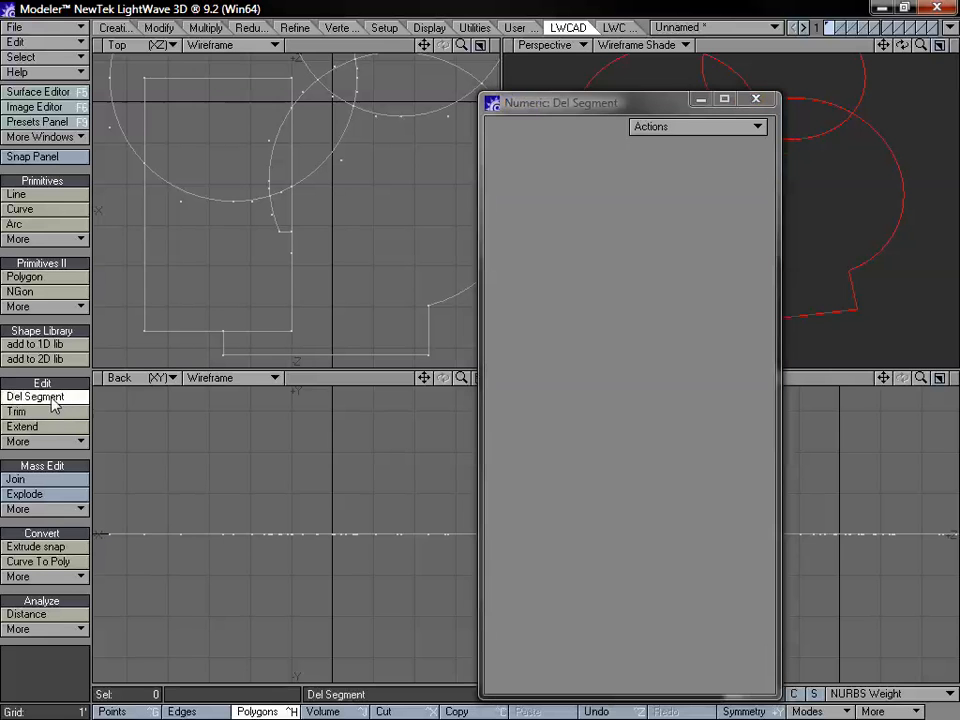
pyautogui.click(57, 418)
pyautogui.click(50, 397)
pyautogui.click(57, 412)
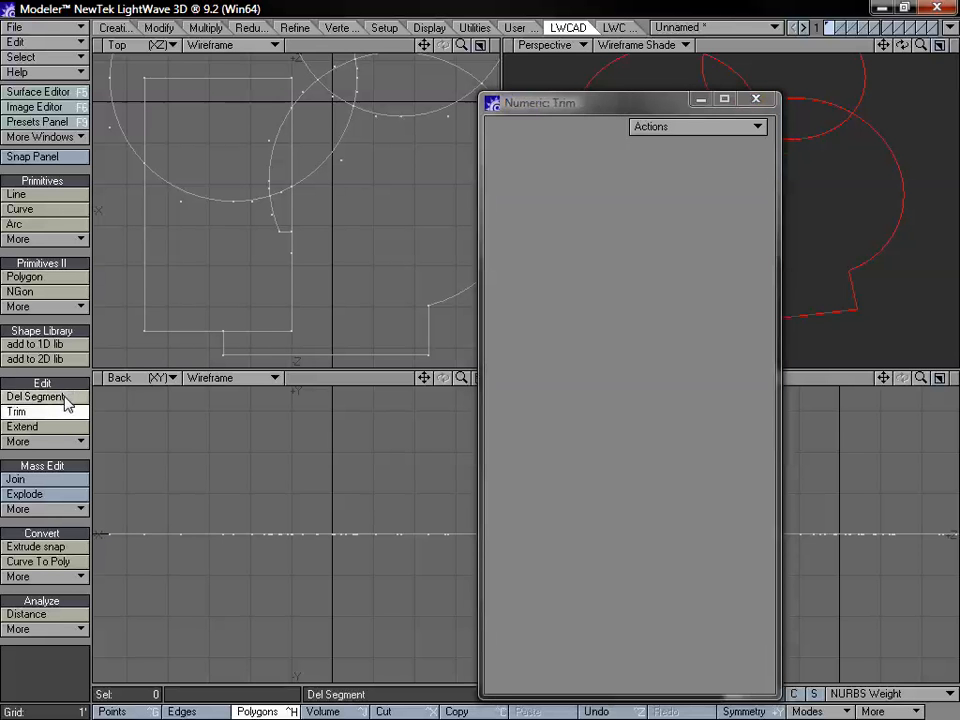
pyautogui.click(50, 397)
pyautogui.click(57, 412)
pyautogui.click(756, 98)
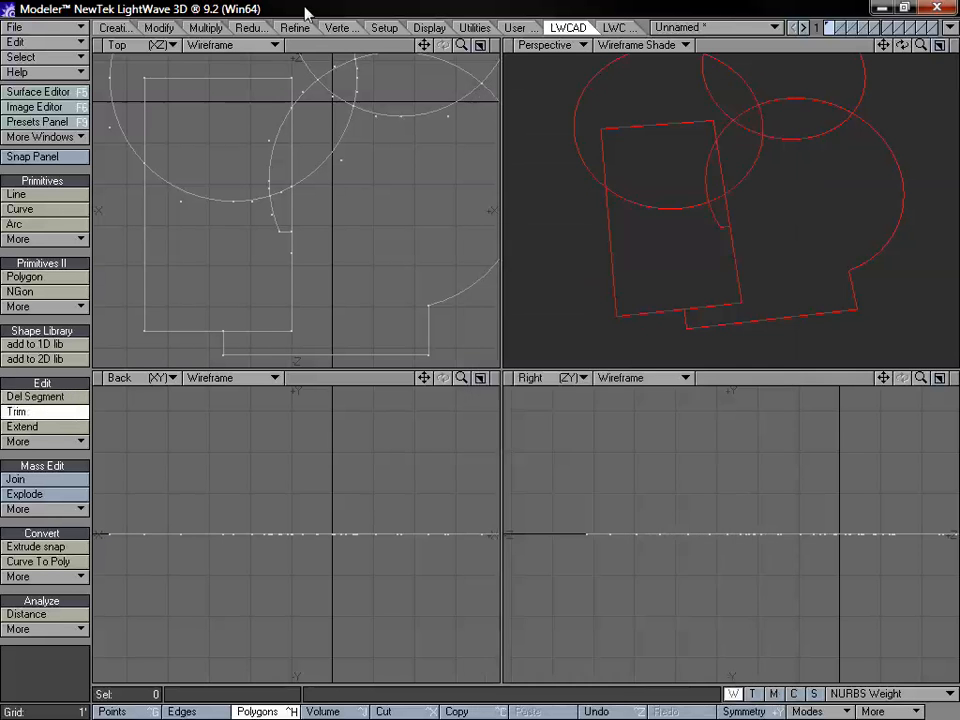
# Extend the tall rectangle's right and bottom edges from their shared corner to the wide rectangle's bottom and right edges.
pyautogui.moveTo(424, 45); pyautogui.dragTo(440, 119)
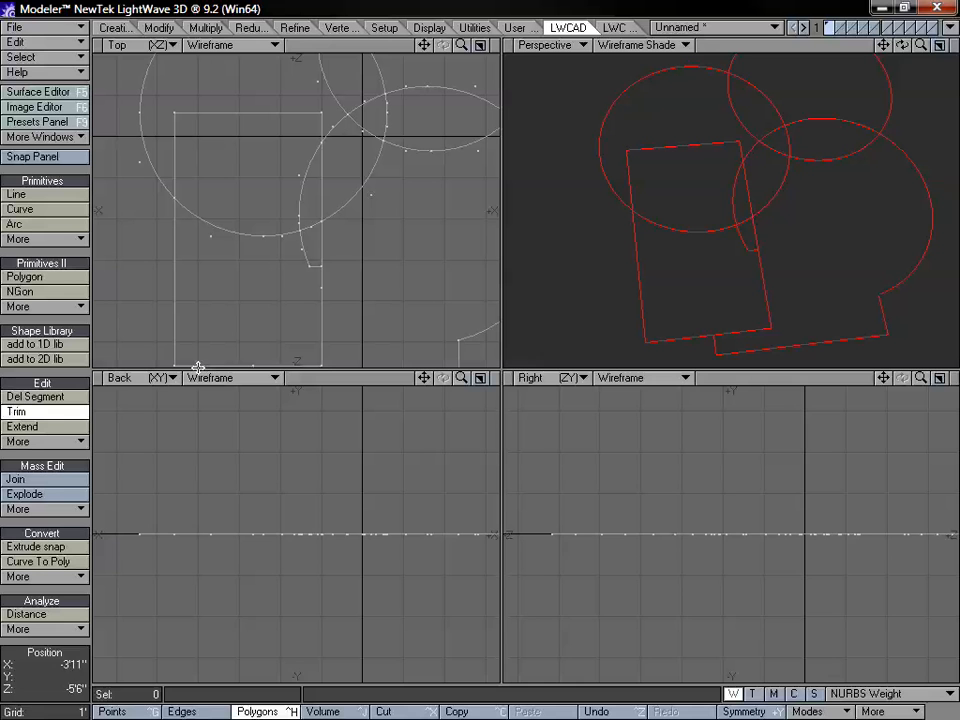
pyautogui.click(55, 411)
pyautogui.moveTo(420, 45); pyautogui.dragTo(422, 2)
pyautogui.click(48, 427)
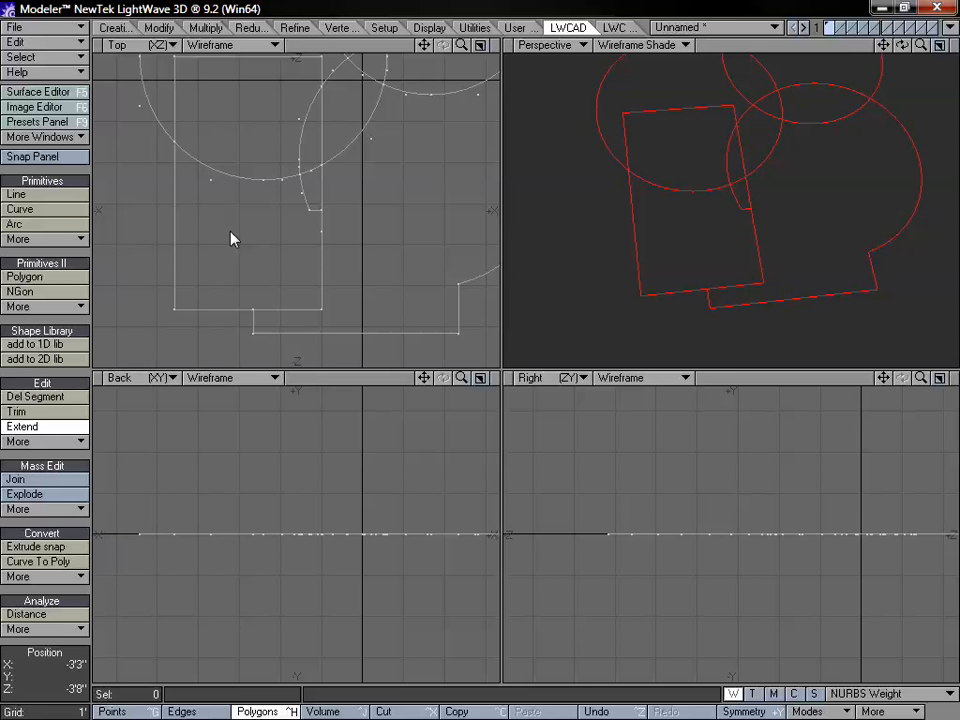
pyautogui.click(321, 309)
# Extend the cut circle's lower arc end to the tall rectangle's bottom line and the short horizontal edge to the circle's far side.
pyautogui.moveTo(425, 46); pyautogui.dragTo(356, 62)
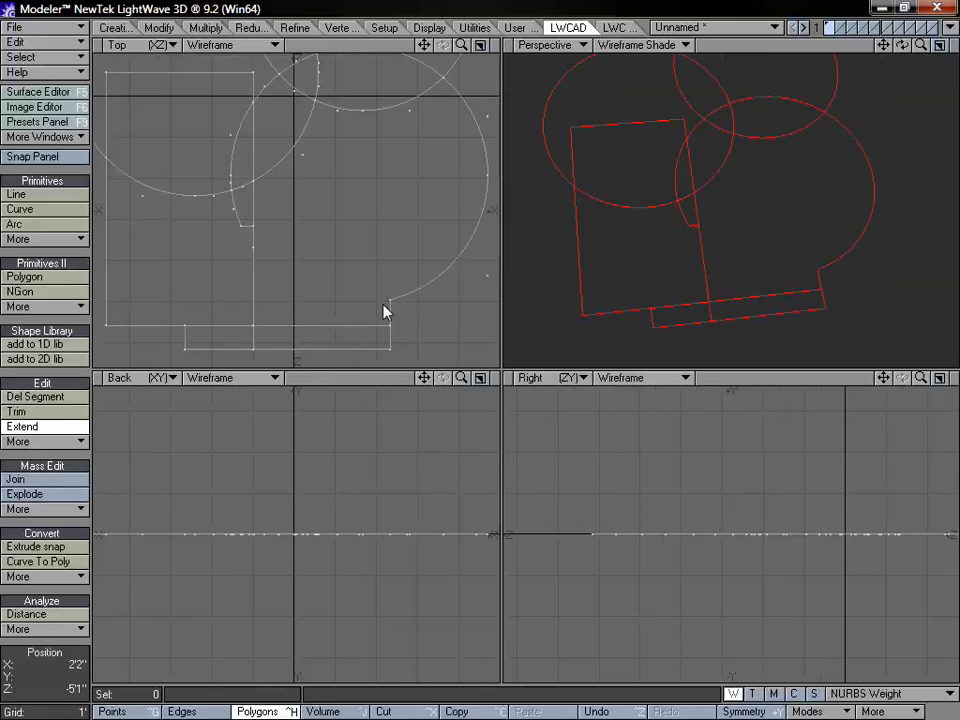
pyautogui.click(389, 300)
pyautogui.click(390, 322)
pyautogui.click(240, 227)
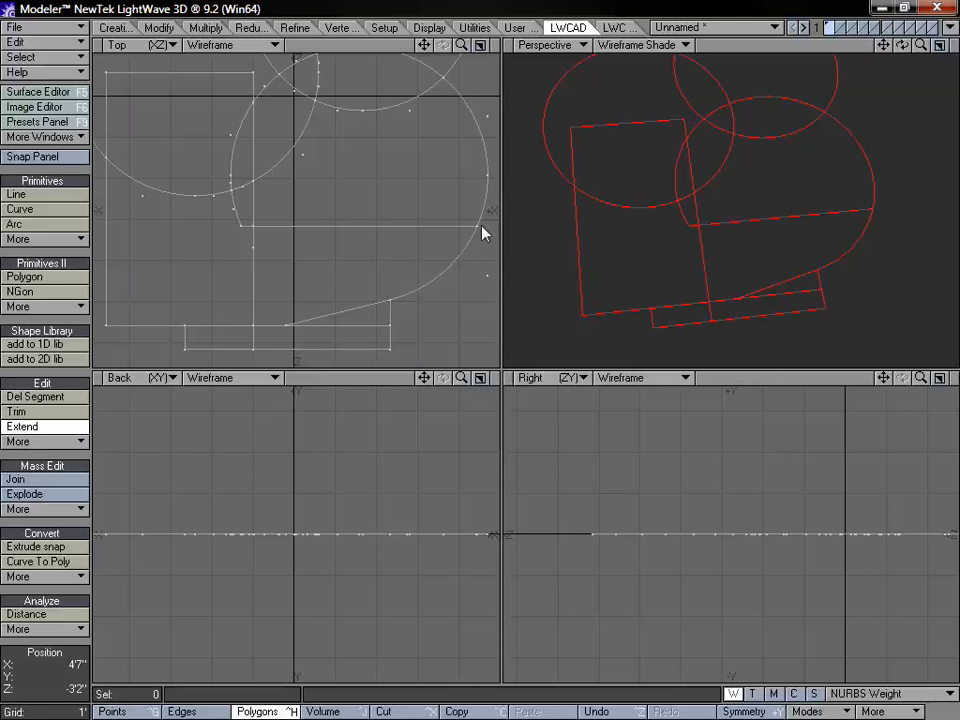
# Extend the upper circle from its lowest point to the lower circle, and the left circle across the tall rectangle to its right edge.
pyautogui.click(360, 110)
pyautogui.moveTo(424, 45); pyautogui.dragTo(424, 154)
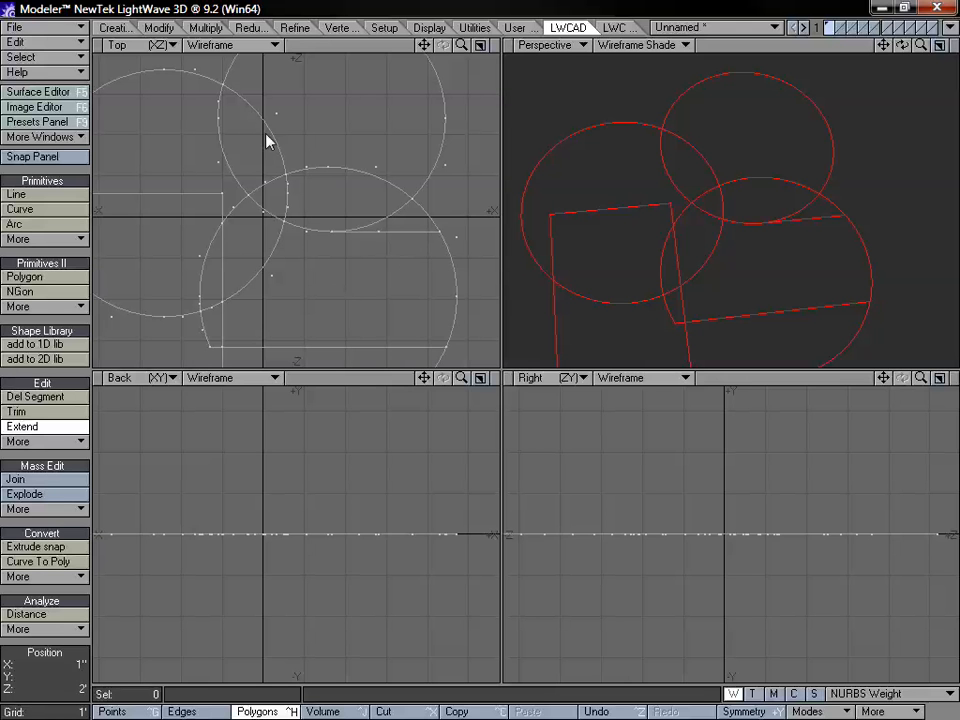
pyautogui.moveTo(424, 45); pyautogui.dragTo(561, 2)
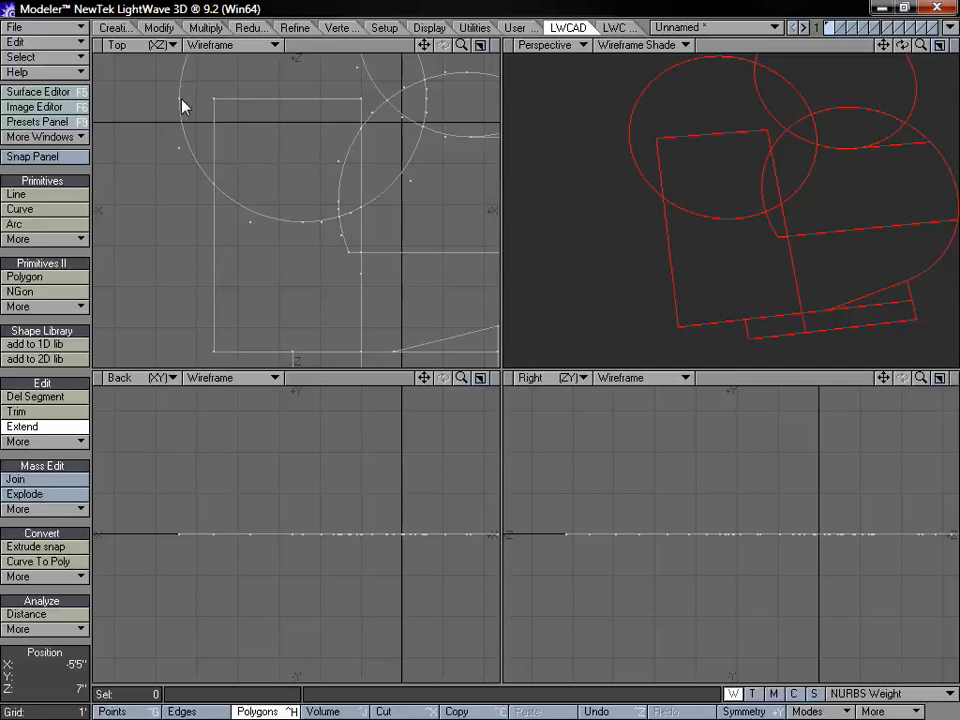
pyautogui.click(220, 201)
pyautogui.moveTo(424, 45); pyautogui.dragTo(361, 43)
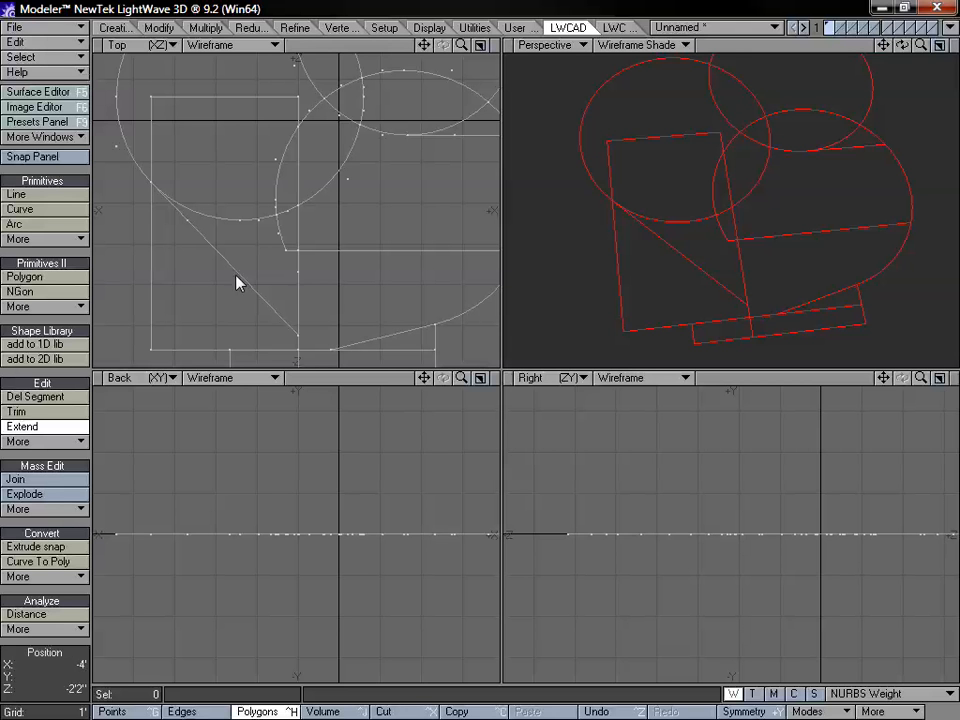
pyautogui.moveTo(421, 48); pyautogui.dragTo(400, 1)
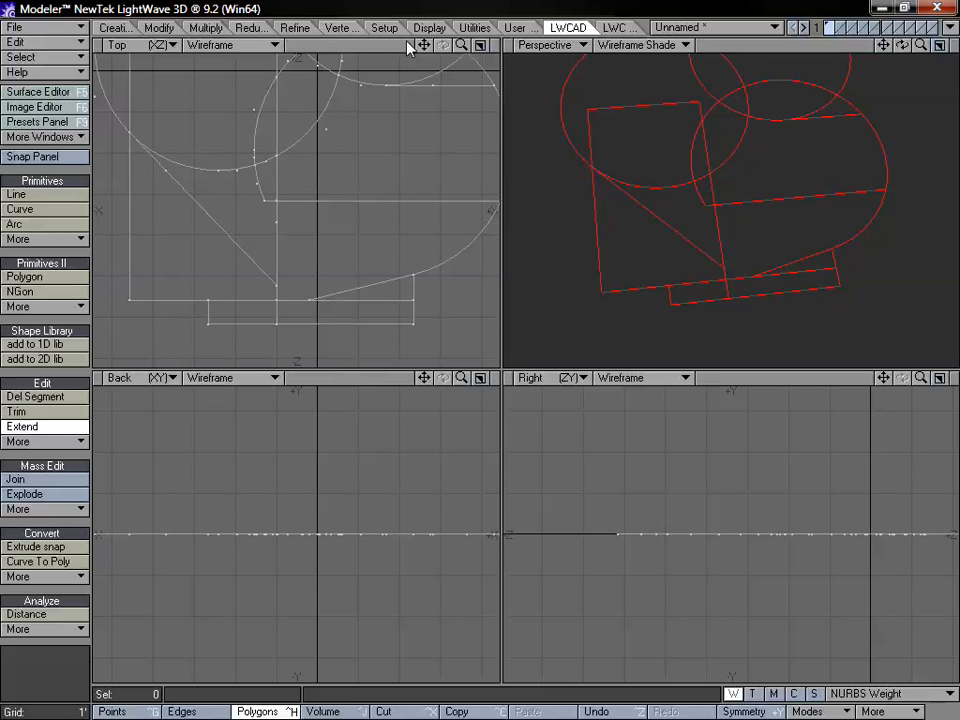
# Finish extending and delete all the curves to empty the layer.
pyautogui.click(40, 426)
pyautogui.click(53, 442)
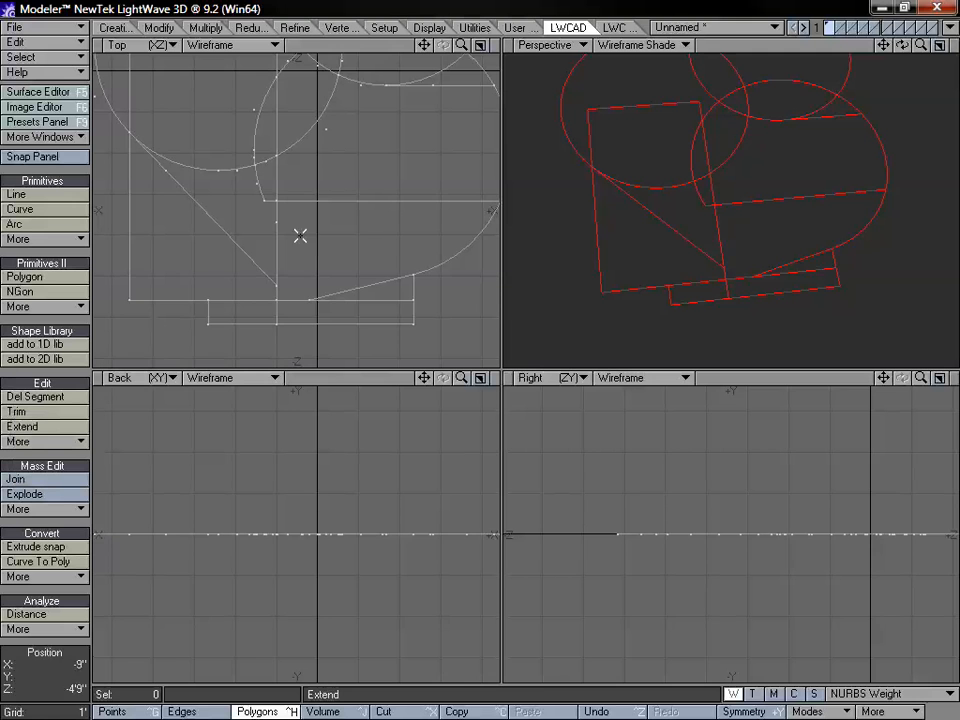
pyautogui.moveTo(461, 45); pyautogui.dragTo(419, 91)
pyautogui.press('Delete')
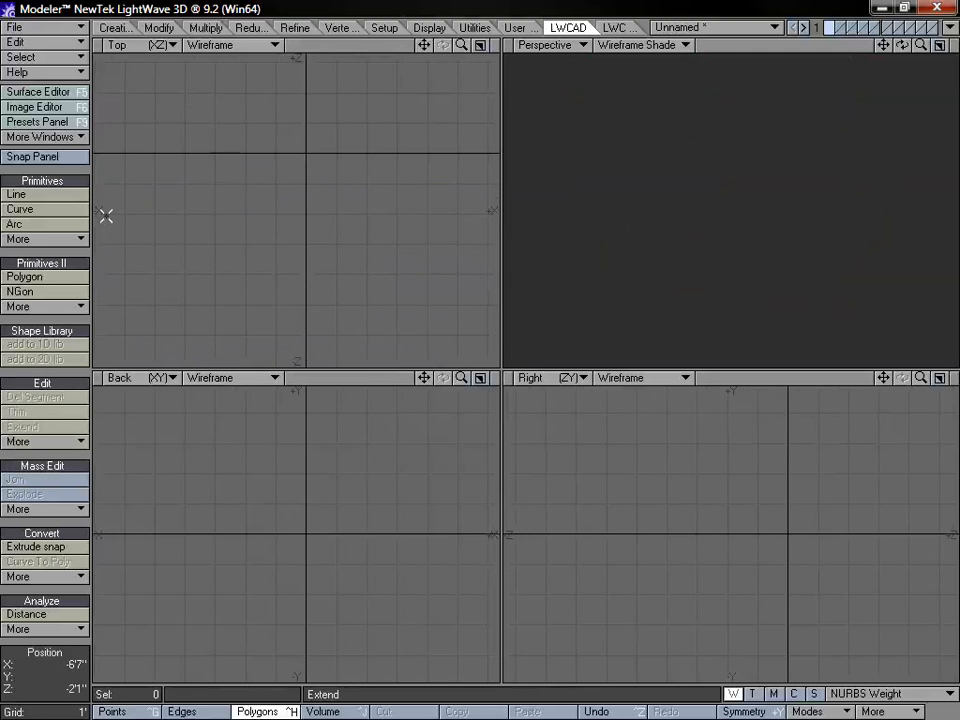
# Draw a circle with a radius of about 2'11" in the Top view.
pyautogui.click(80, 224)
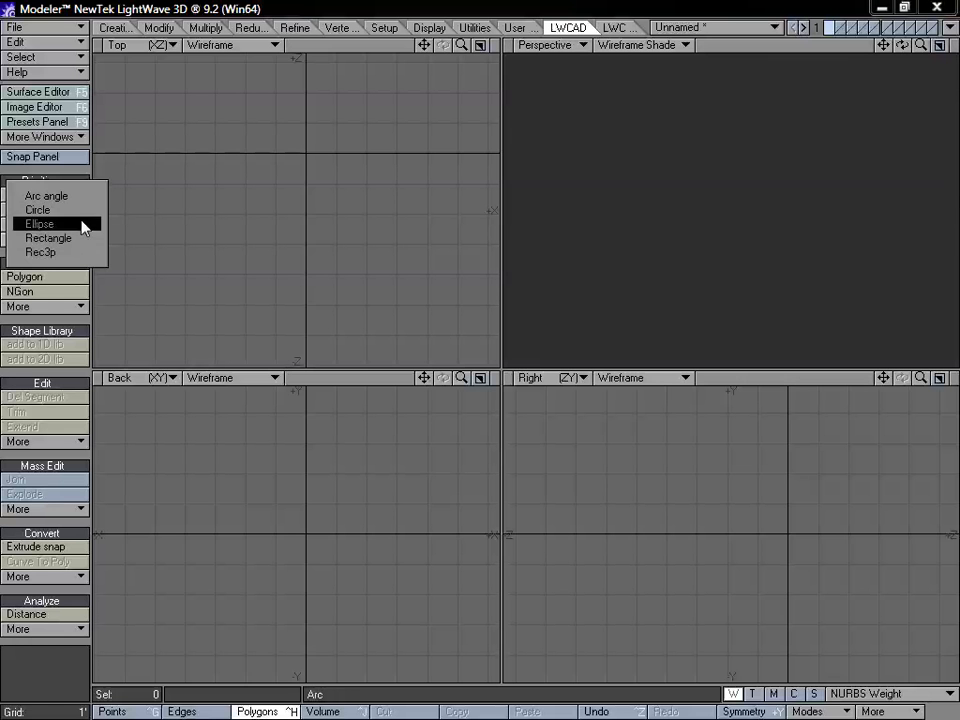
pyautogui.click(80, 210)
pyautogui.moveTo(265, 188); pyautogui.dragTo(264, 188)
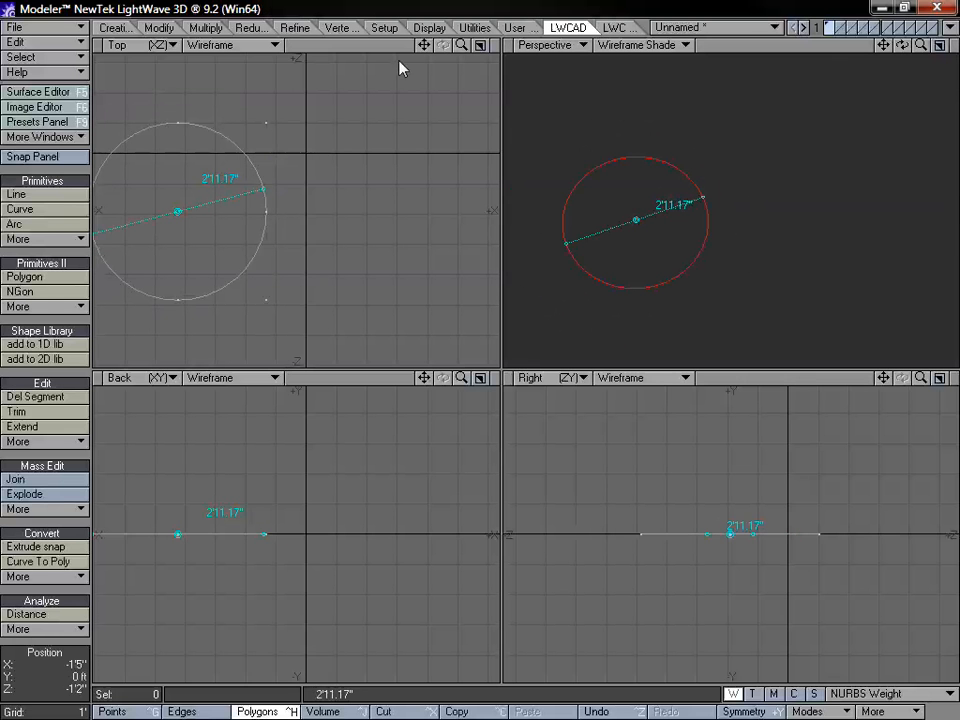
pyautogui.moveTo(424, 45)
pyautogui.mouseDown()
pyautogui.moveTo(471, 0)
pyautogui.moveTo(468, 23)
pyautogui.moveTo(418, 64)
pyautogui.moveTo(432, 39)
pyautogui.mouseUp()
pyautogui.rightClick(399, 94)
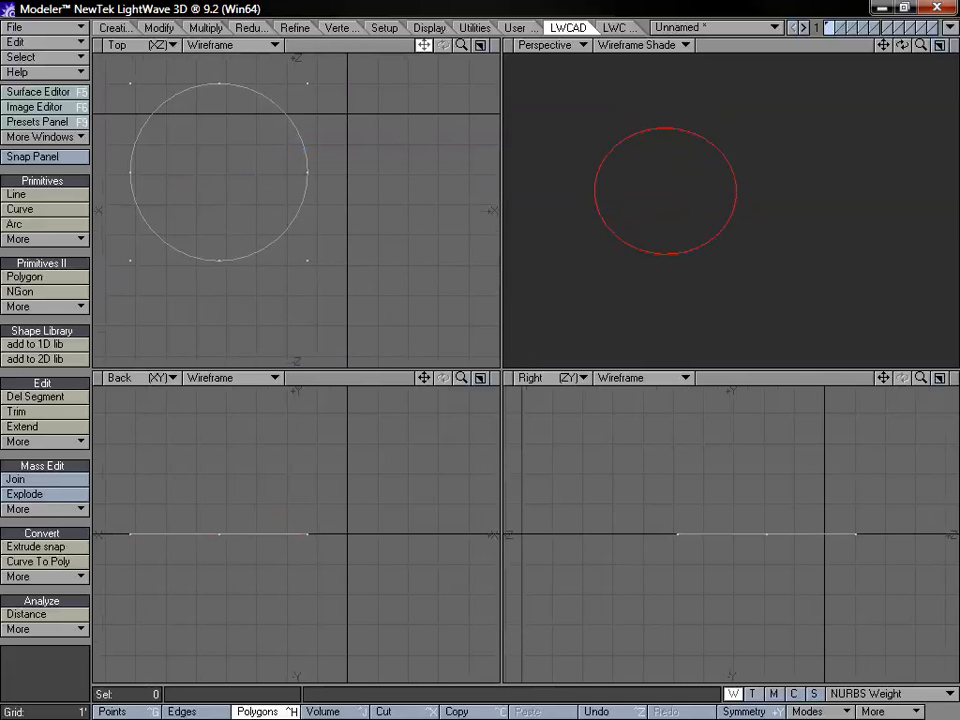
# Draw an open three-segment polyline beside the circle, starting below it with a segment about 4'11" long and curving upward.
pyautogui.click(66, 193)
pyautogui.click(304, 339)
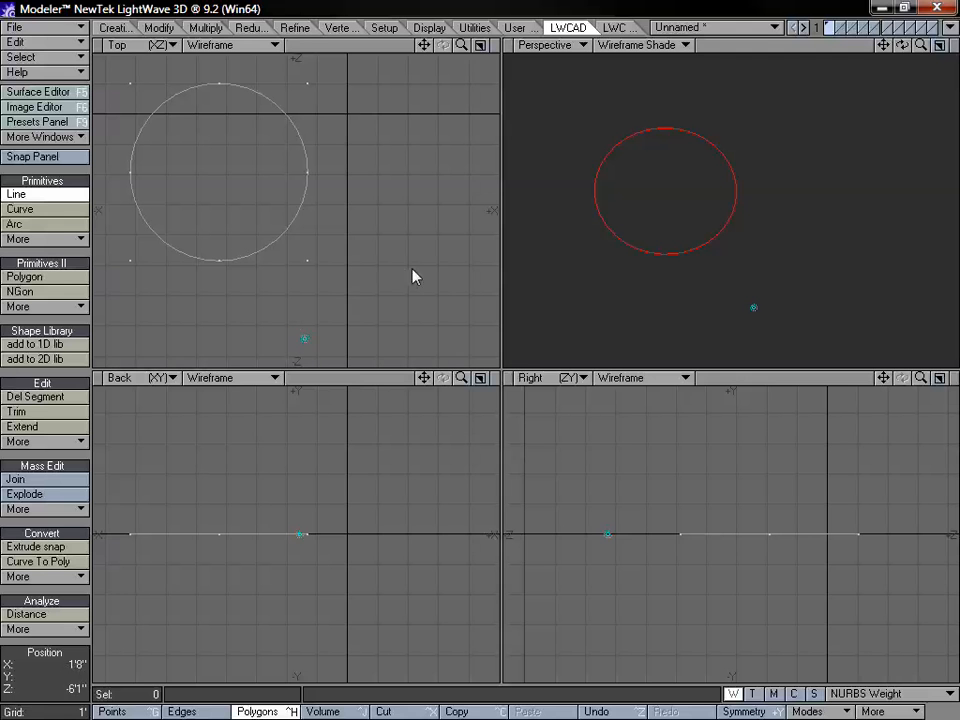
pyautogui.click(438, 272)
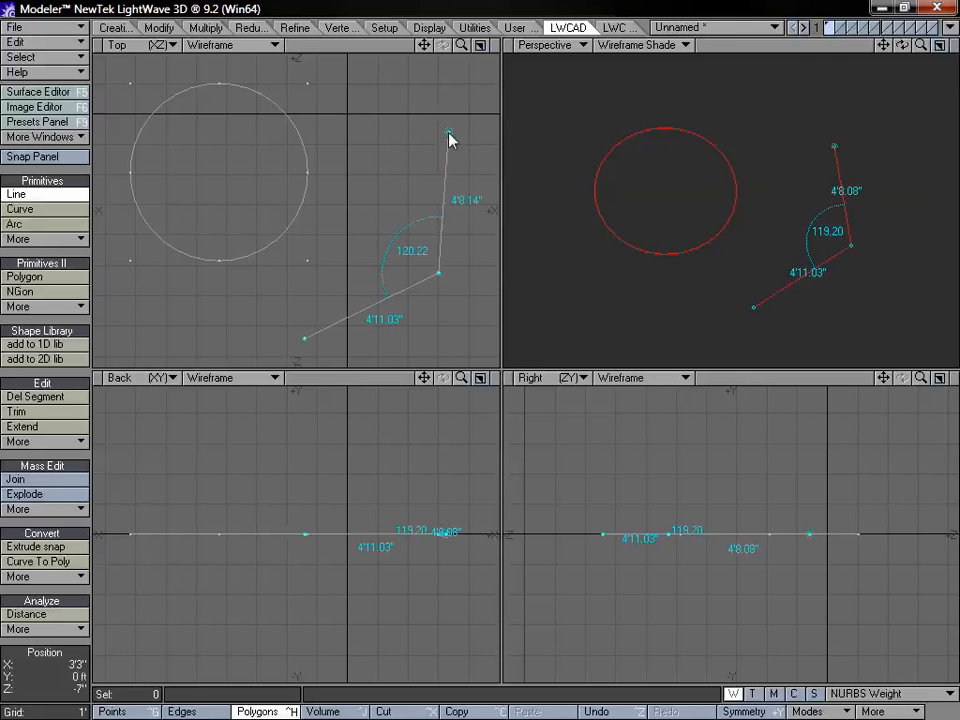
pyautogui.click(456, 156)
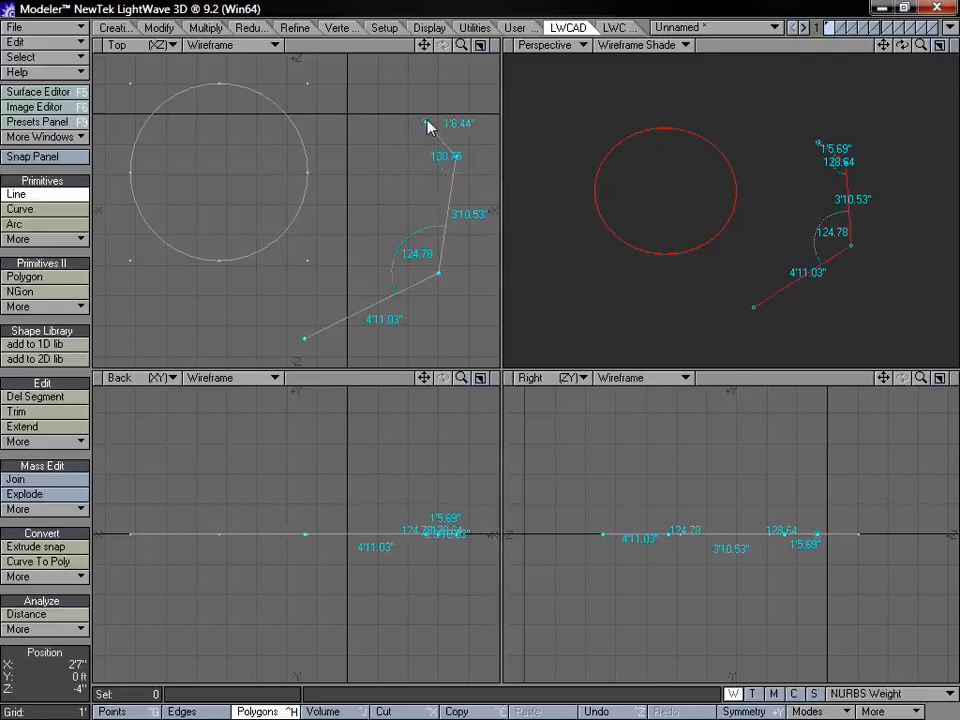
pyautogui.moveTo(416, 167)
pyautogui.mouseDown()
pyautogui.moveTo(412, 157)
pyautogui.moveTo(457, 216)
pyautogui.moveTo(431, 159)
pyautogui.mouseUp()
pyautogui.press('space')
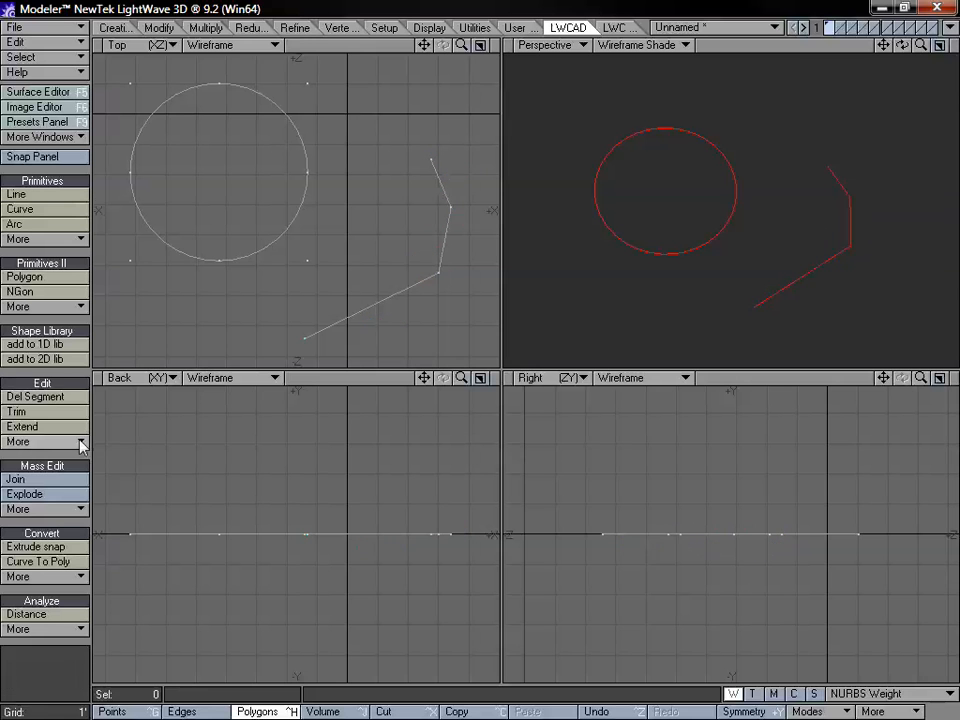
# Try a Fillet between the tangent at the circle's highest point and the polyline's upper segment.
pyautogui.click(81, 441)
pyautogui.click(82, 402)
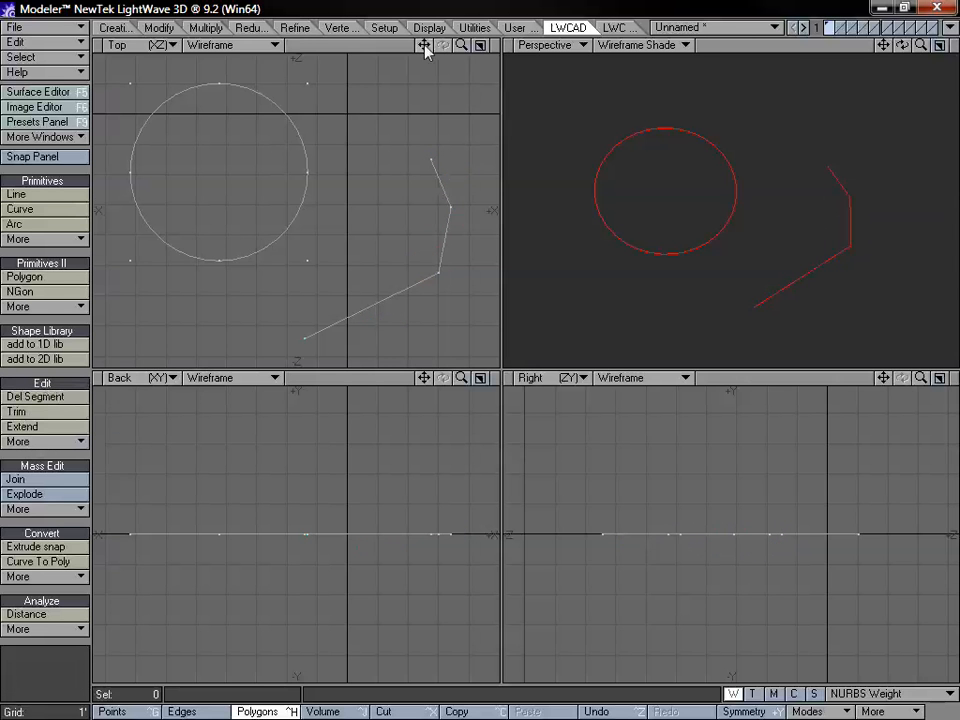
pyautogui.moveTo(424, 45); pyautogui.dragTo(403, 216)
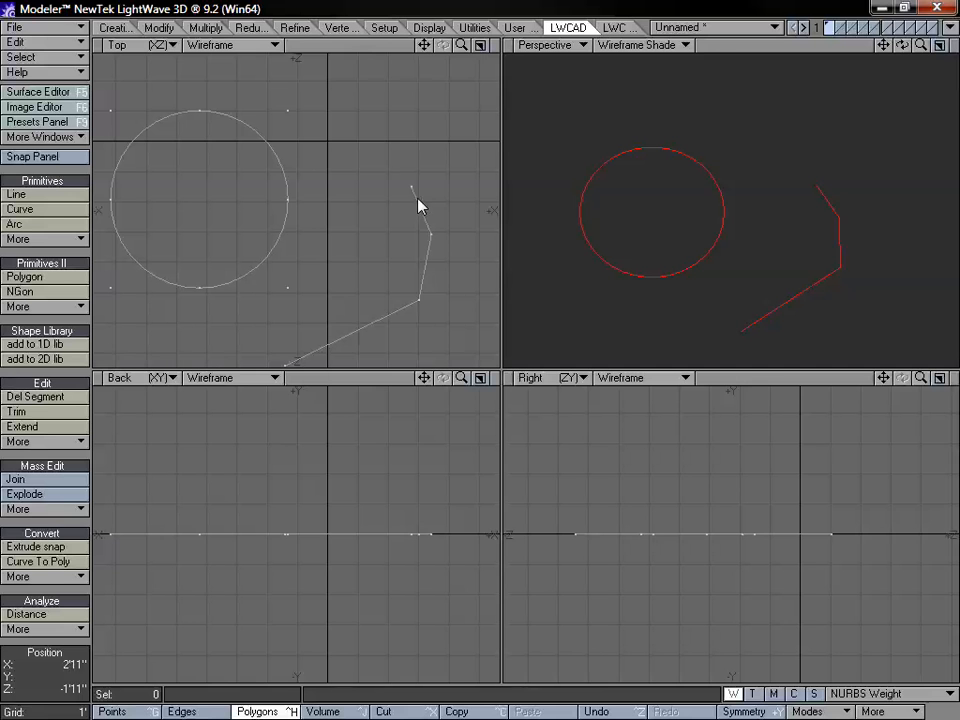
pyautogui.click(414, 198)
pyautogui.click(217, 113)
pyautogui.click(207, 115)
pyautogui.click(418, 210)
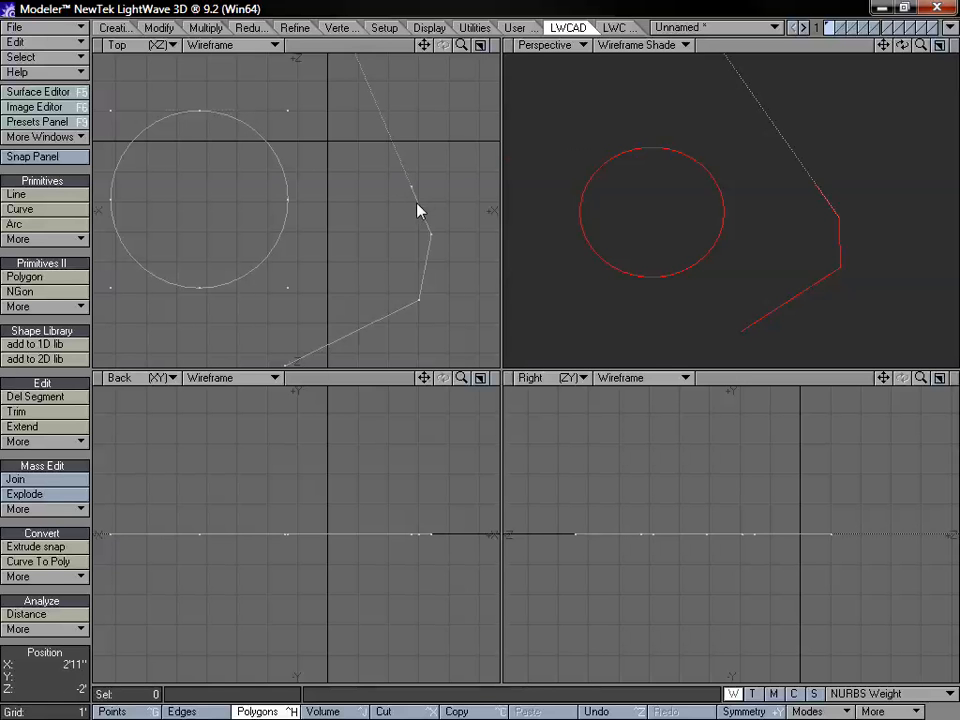
pyautogui.click(257, 133)
pyautogui.click(234, 126)
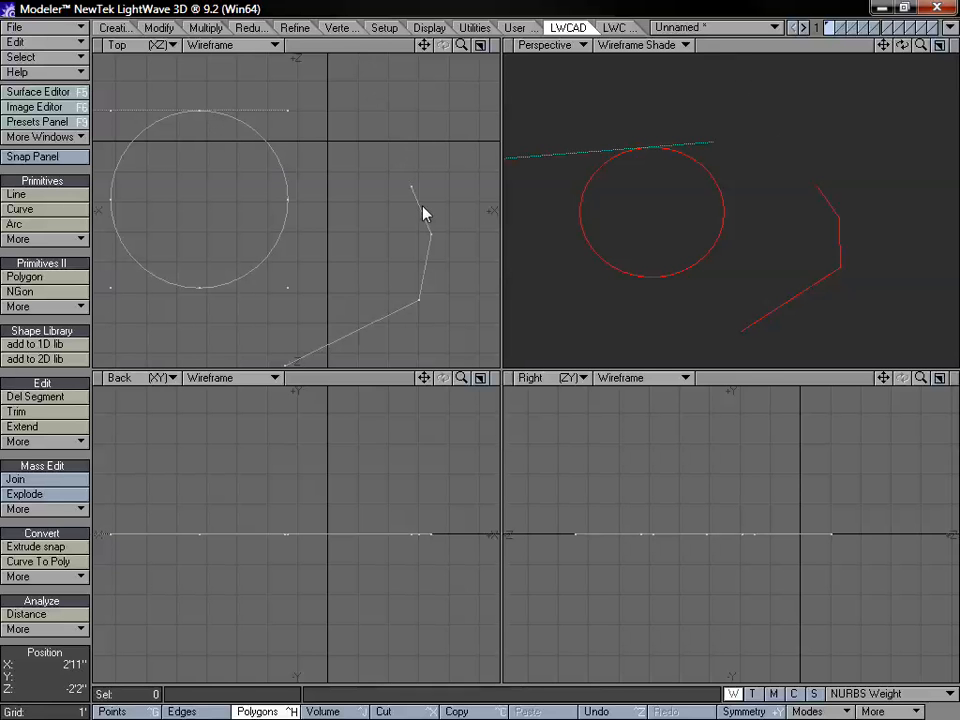
pyautogui.click(424, 213)
pyautogui.click(214, 117)
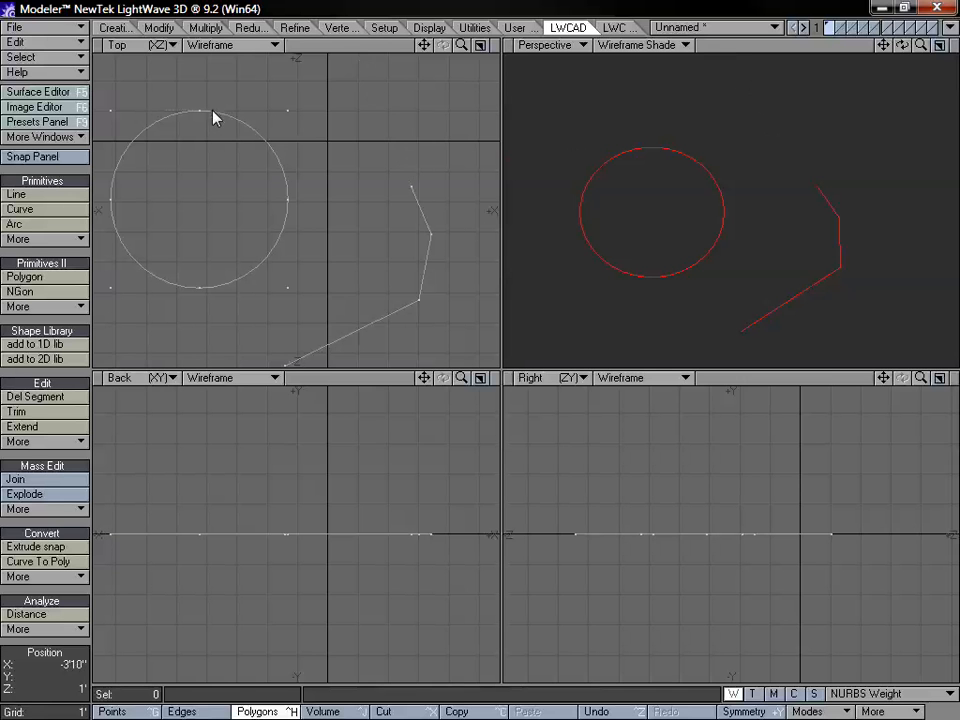
pyautogui.press('a')
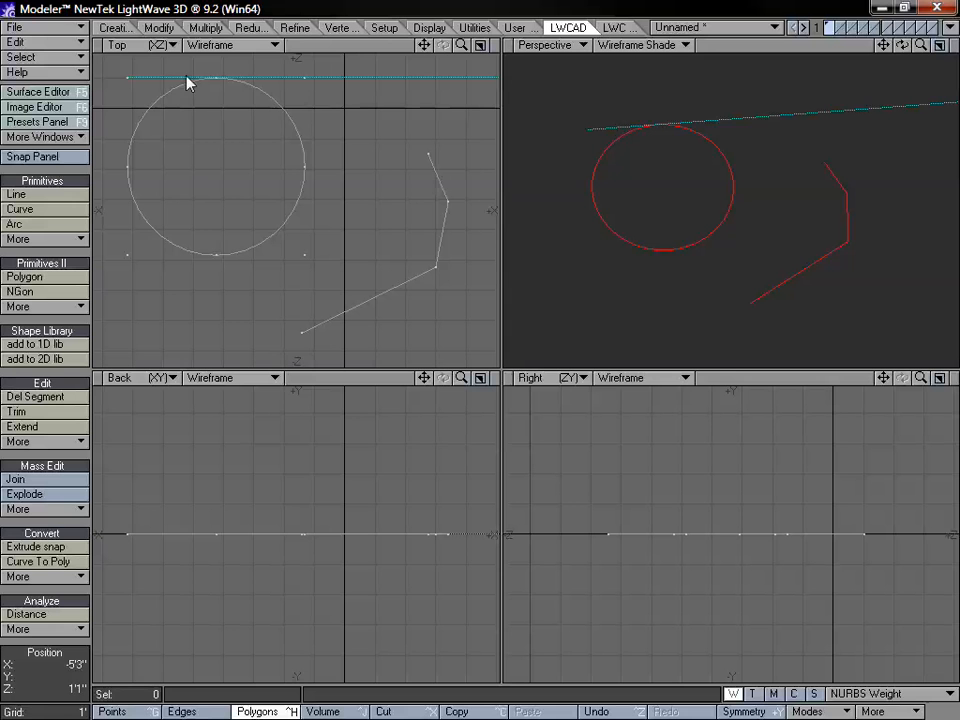
pyautogui.click(437, 174)
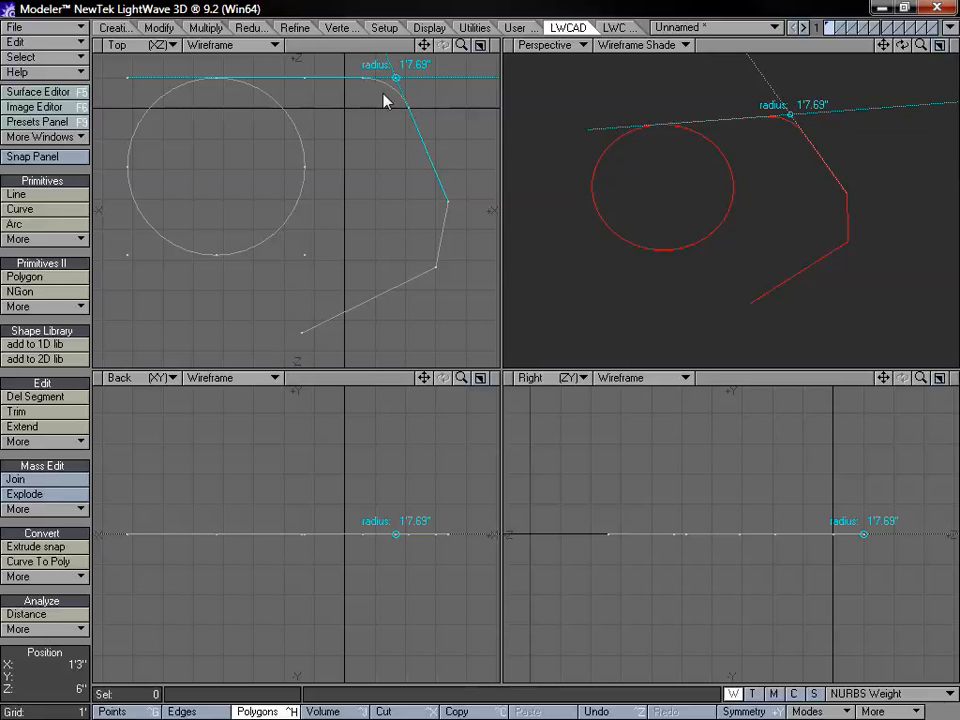
# Set the fillet radius to 1'10.625" in the numeric options.
pyautogui.press('n')
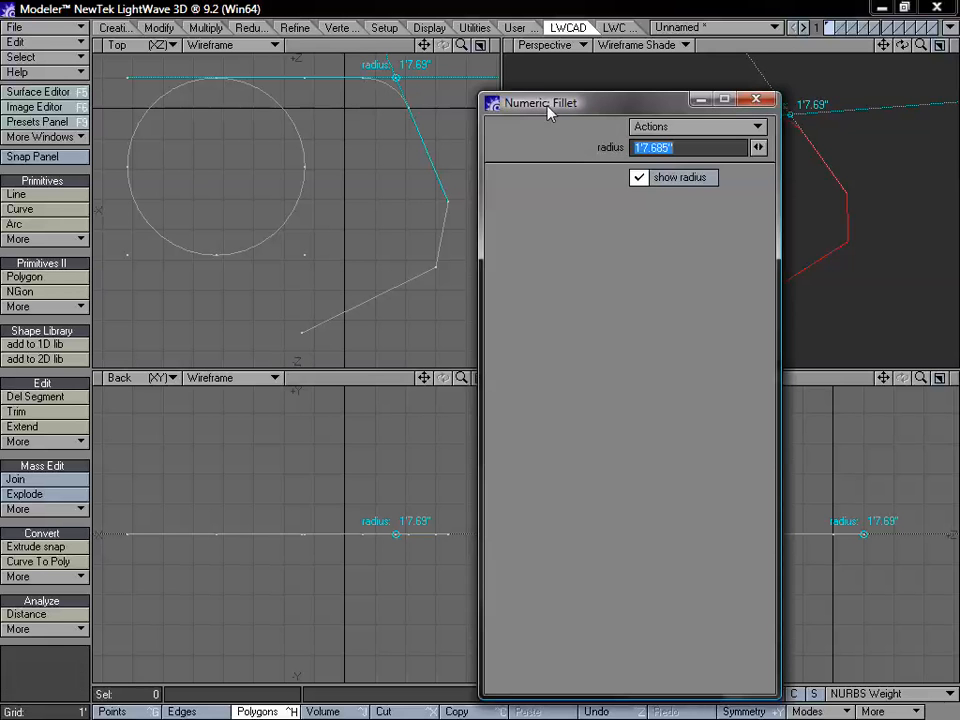
pyautogui.moveTo(548, 113); pyautogui.dragTo(553, 74)
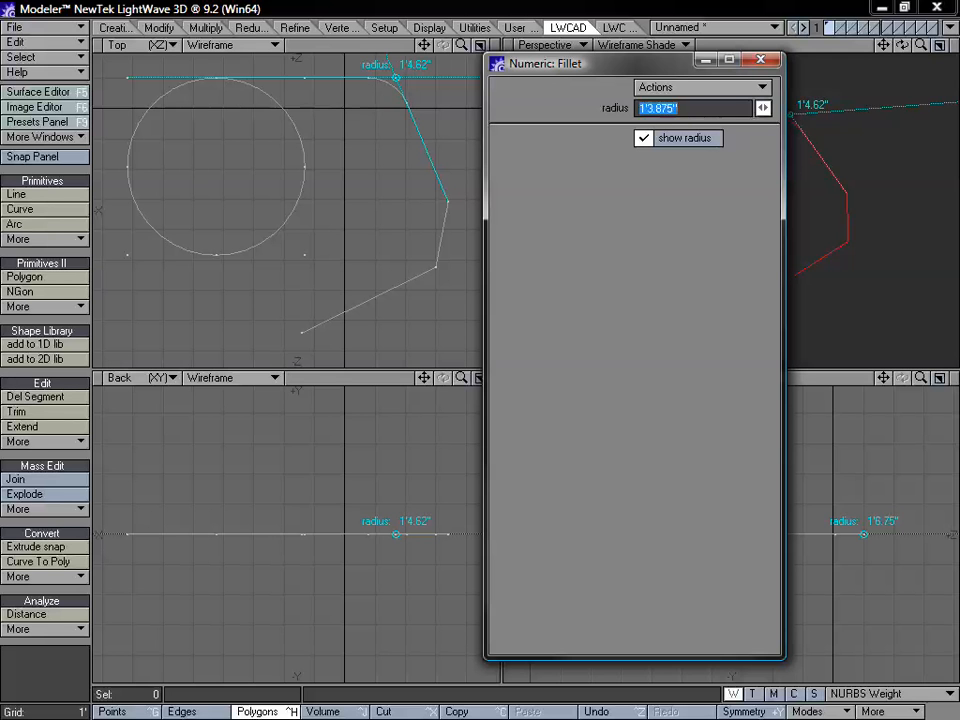
pyautogui.moveTo(763, 108)
pyautogui.mouseDown()
pyautogui.moveTo(755, 108)
pyautogui.moveTo(786, 108)
pyautogui.moveTo(766, 108)
pyautogui.mouseUp()
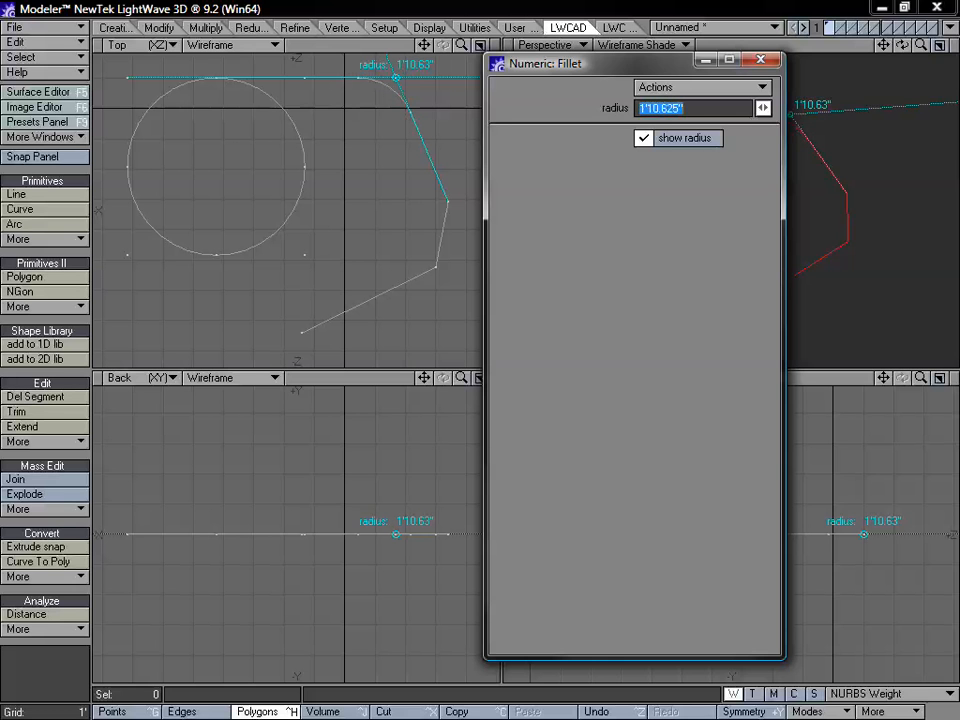
pyautogui.moveTo(622, 70); pyautogui.dragTo(652, 66)
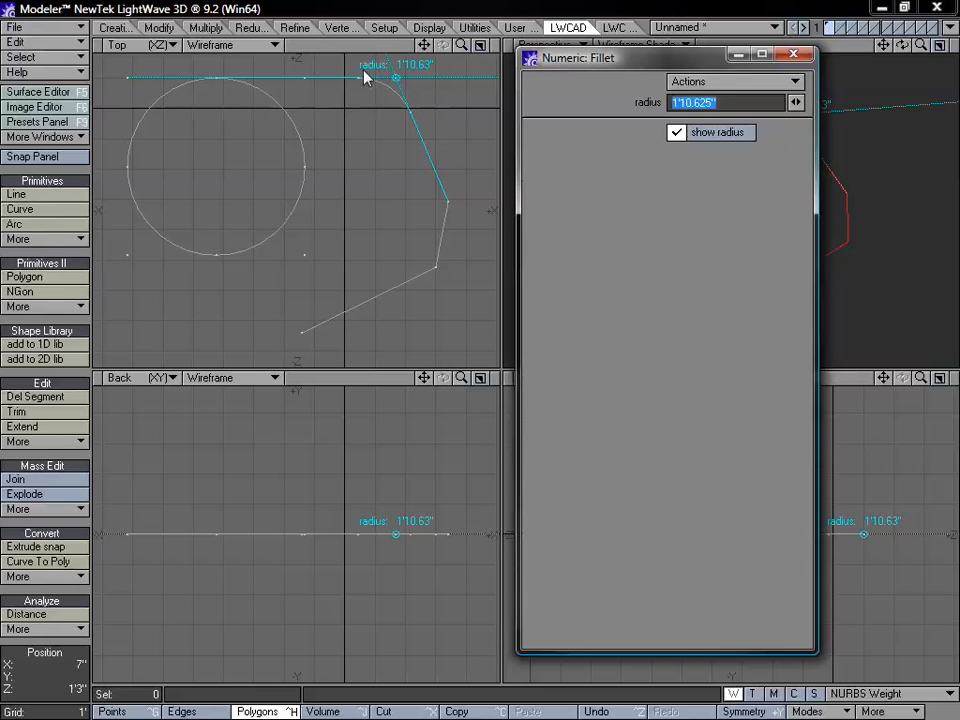
# Enlarge the fillet radius to about 2'3.6" directly at the corner and finish the fillet.
pyautogui.moveTo(424, 46); pyautogui.dragTo(424, 75)
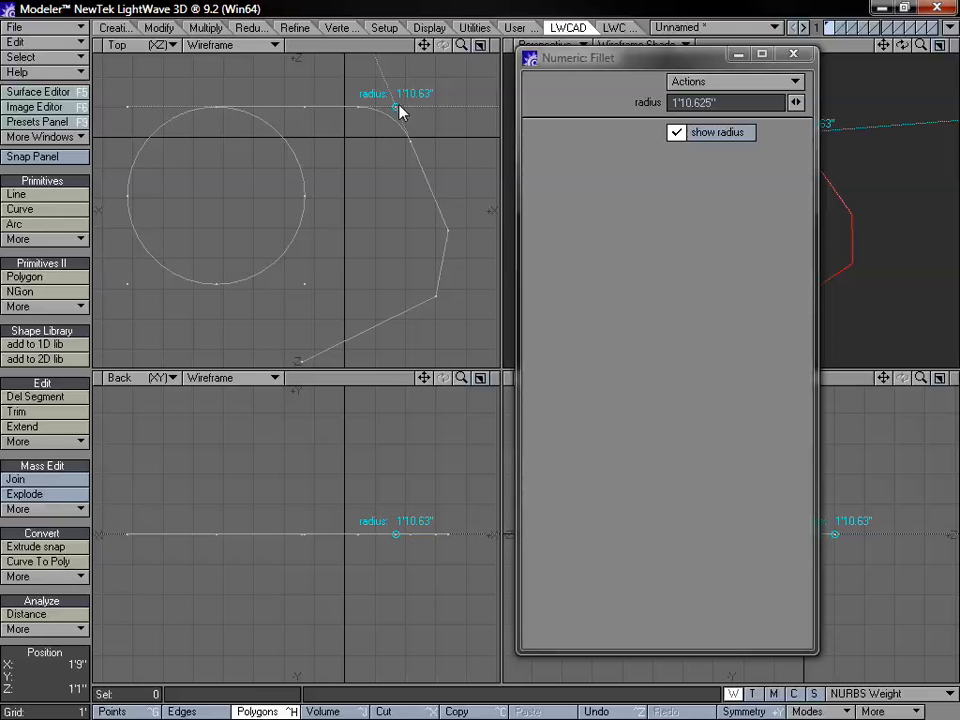
pyautogui.moveTo(399, 107); pyautogui.dragTo(409, 158)
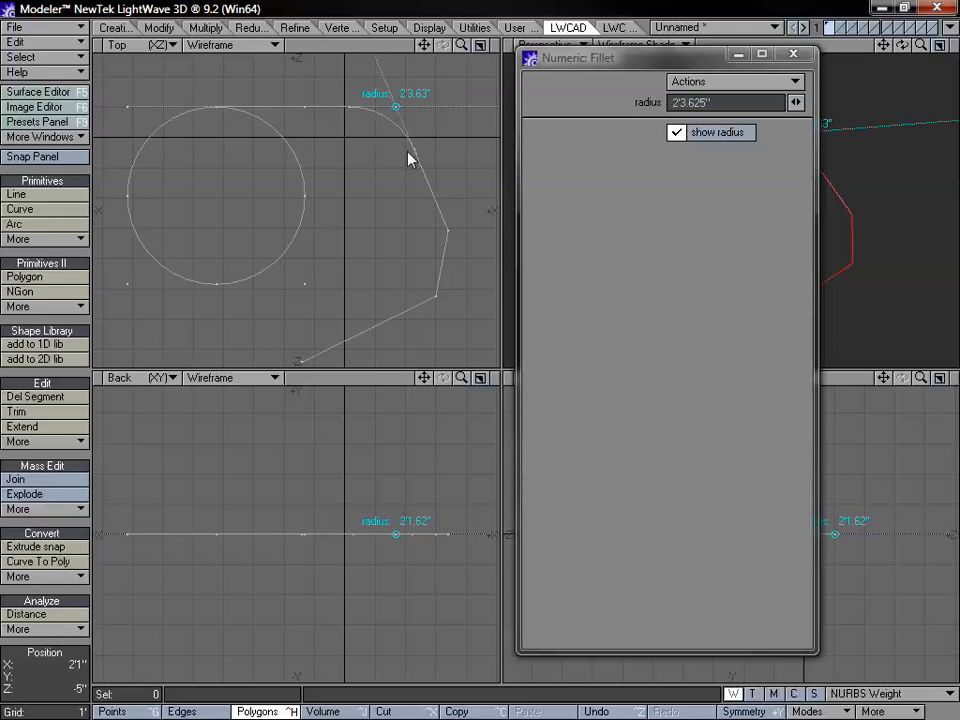
pyautogui.press('space')
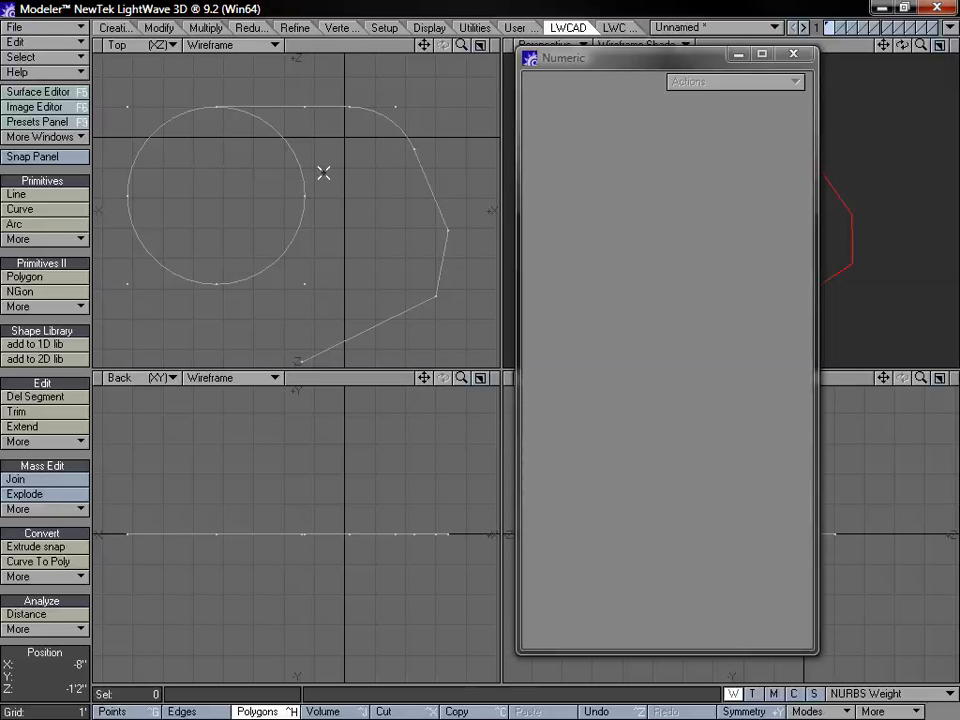
# Select the tangent line, fillet arc and polyline as separate curves, clear the selection and undo the fillet.
pyautogui.click(305, 106)
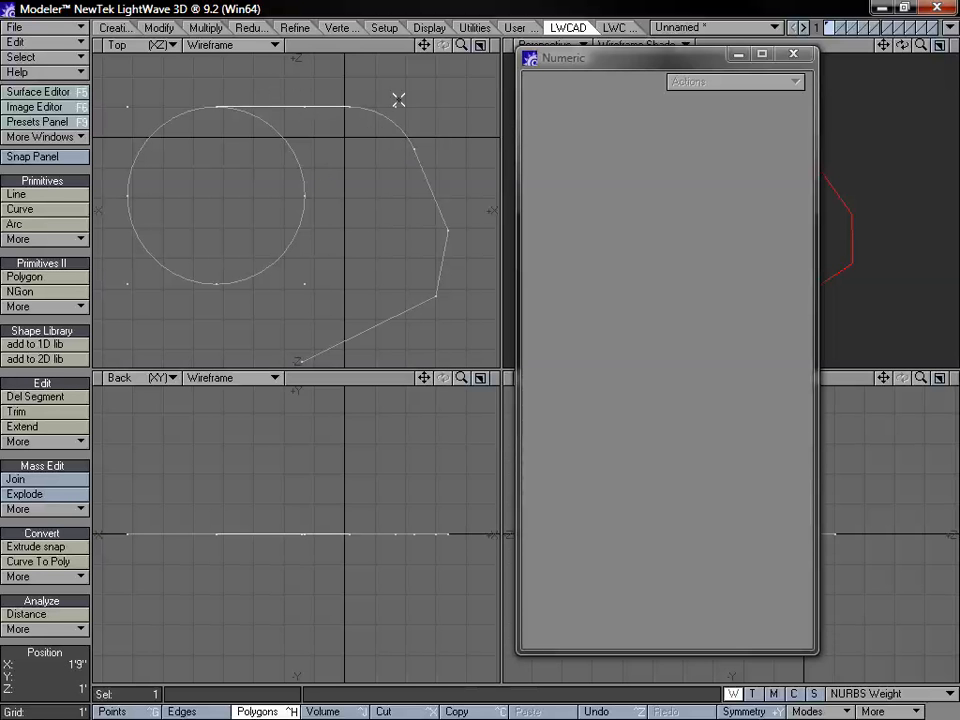
pyautogui.moveTo(399, 100)
pyautogui.mouseDown()
pyautogui.moveTo(375, 152)
pyautogui.moveTo(491, 169)
pyautogui.mouseUp()
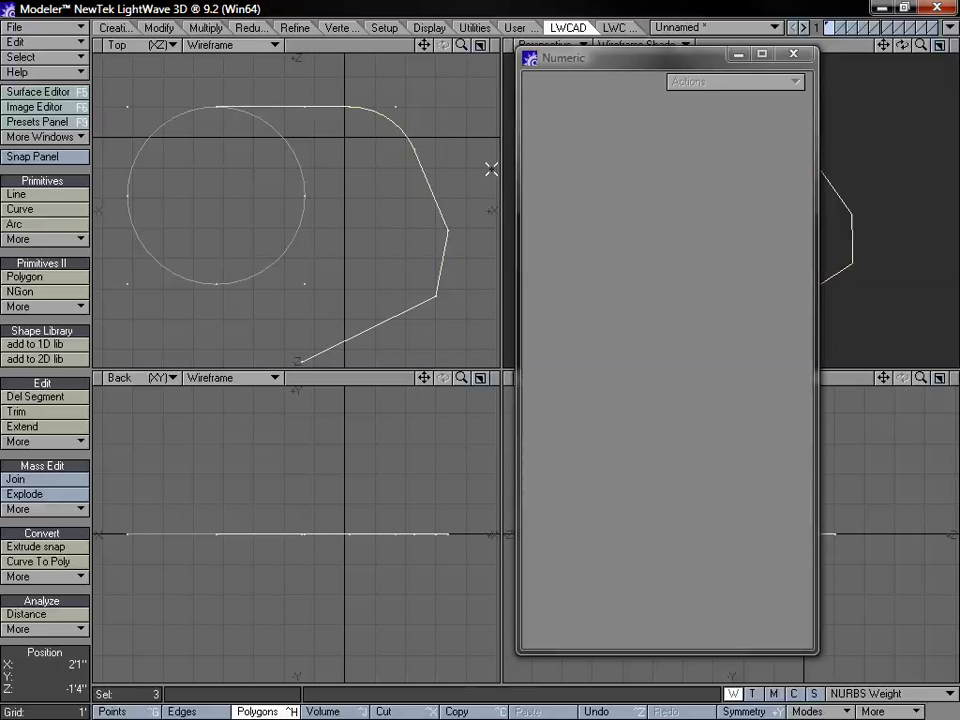
pyautogui.click(67, 319)
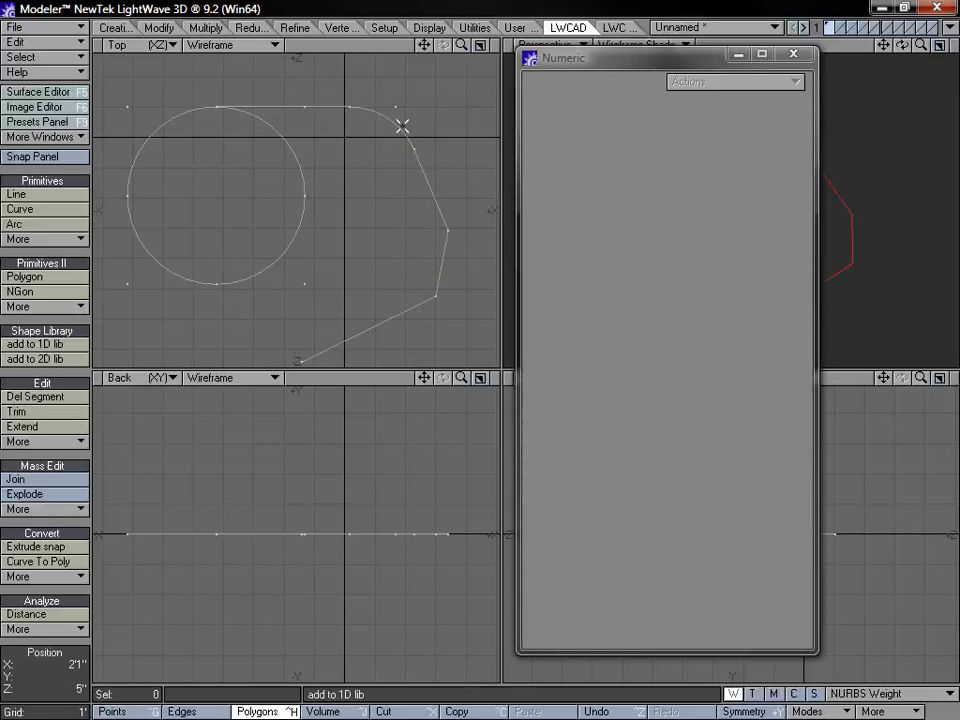
pyautogui.press('u')
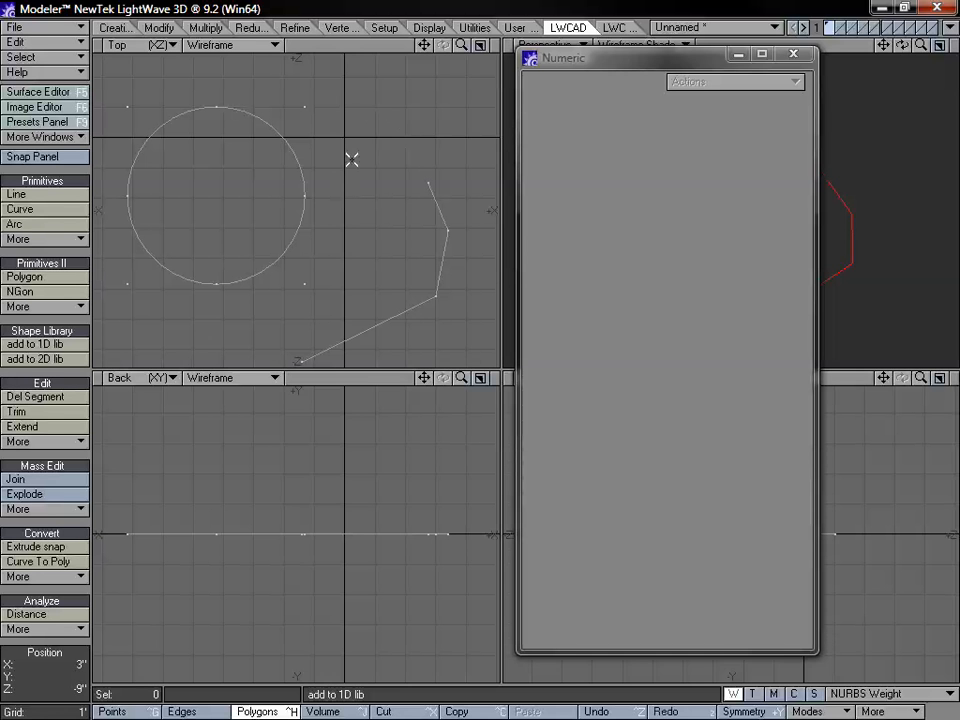
# Try a Chamfer between the circle's top tangent and the polyline's upper segment, adjusting its distance at the corner.
pyautogui.click(76, 443)
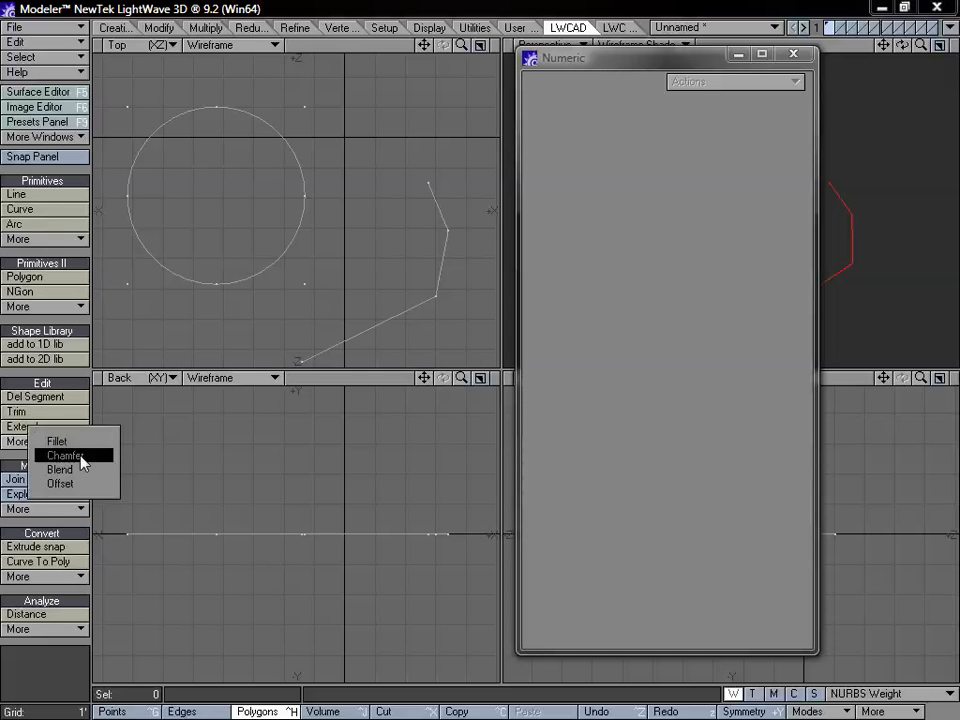
pyautogui.click(66, 456)
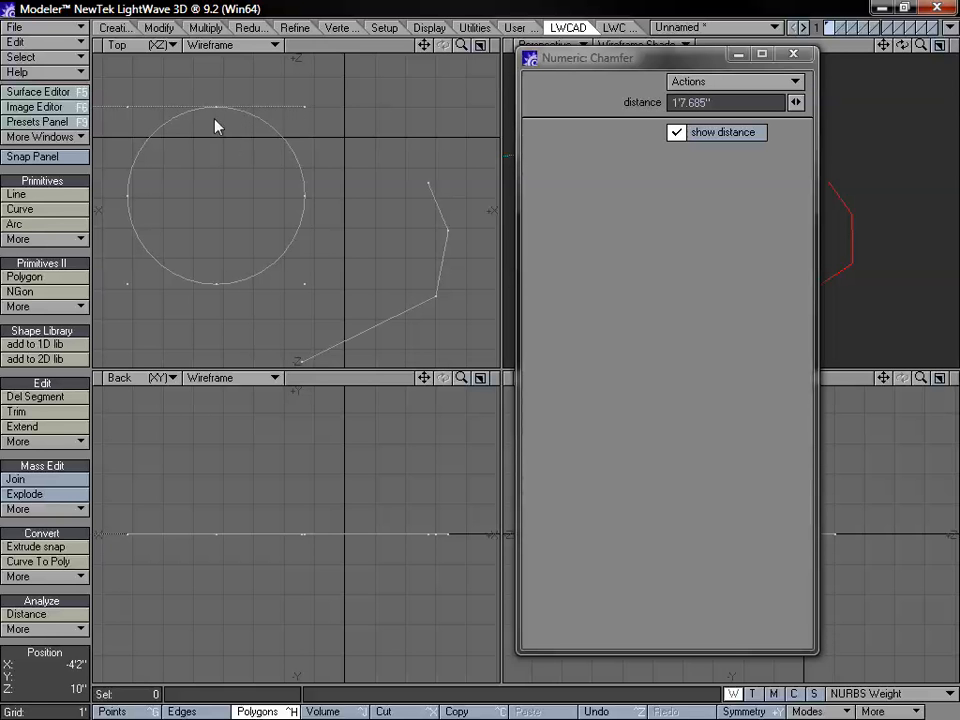
pyautogui.click(436, 202)
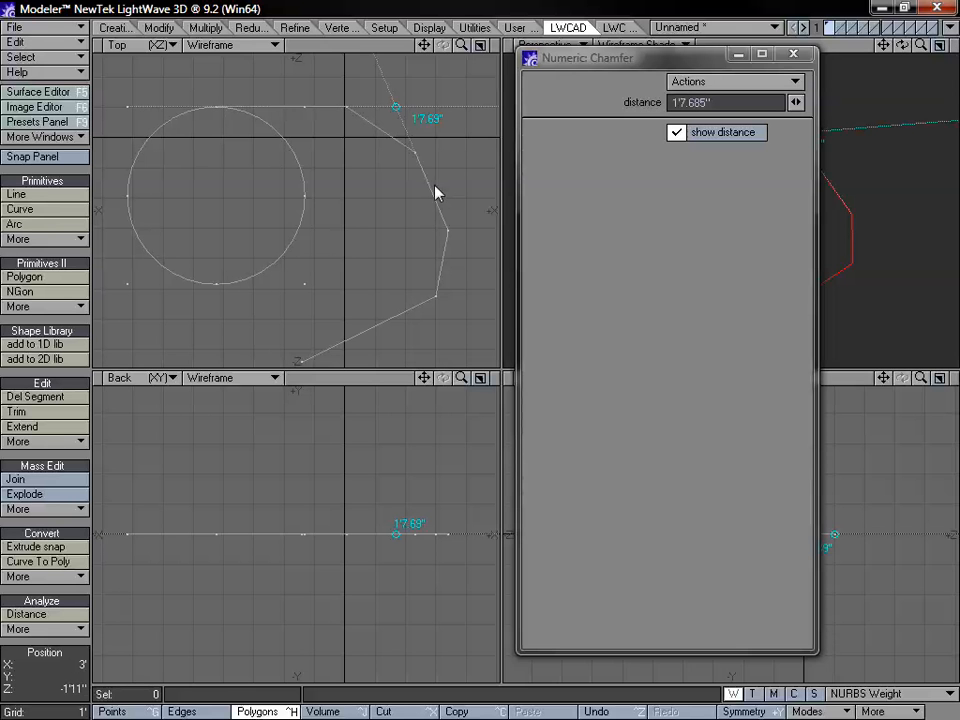
pyautogui.moveTo(400, 112); pyautogui.dragTo(444, 203)
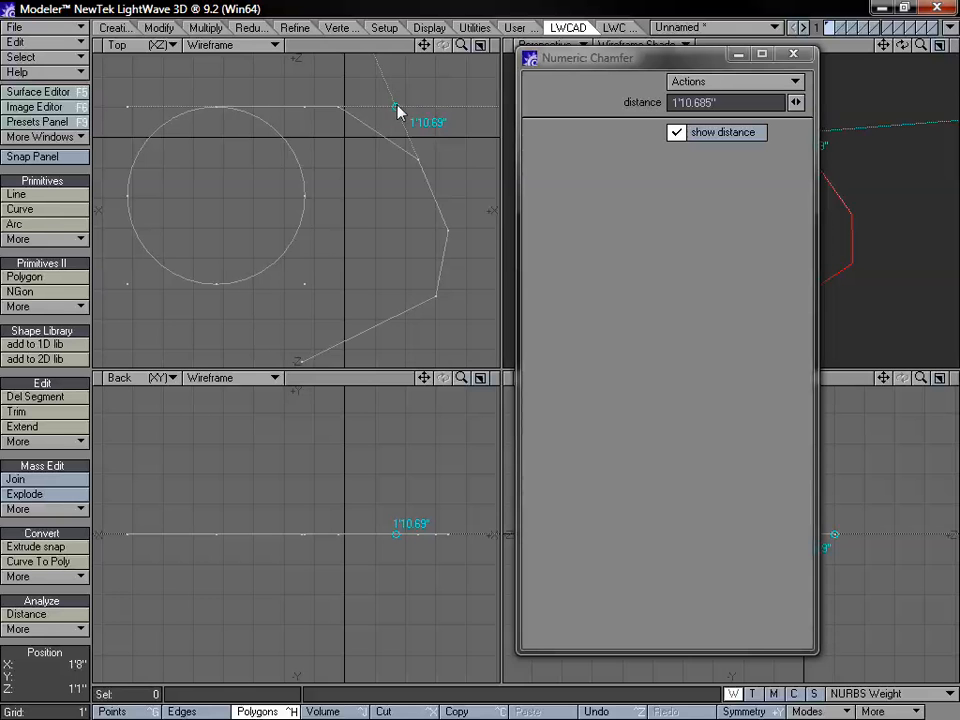
pyautogui.moveTo(410, 95); pyautogui.dragTo(390, 186)
pyautogui.press('space')
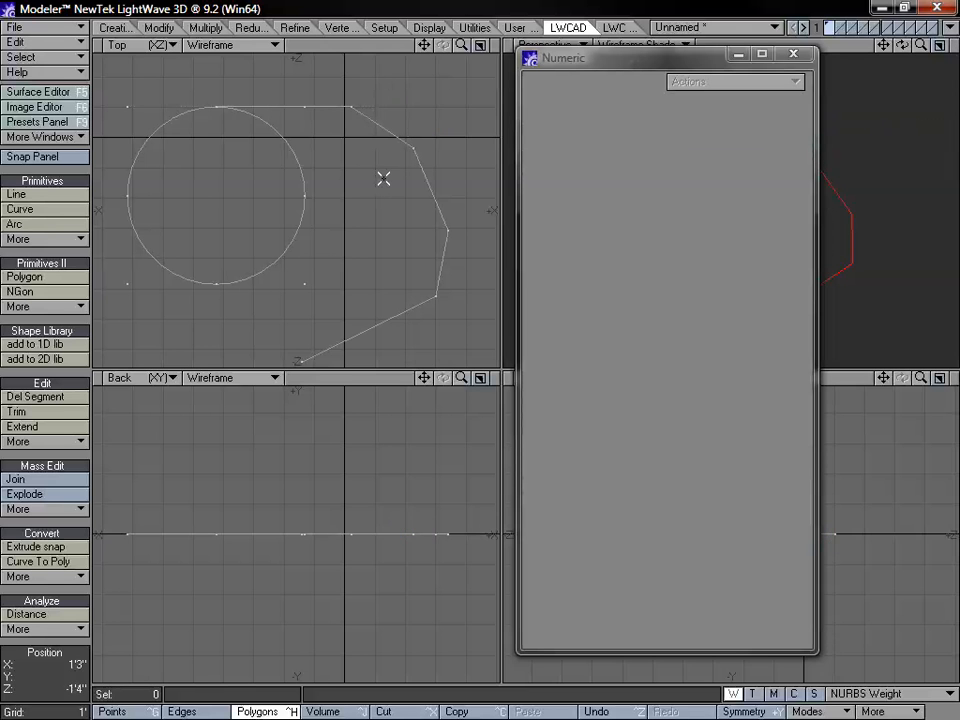
# Undo the chamfer between the circle and the polyline.
pyautogui.moveTo(424, 44); pyautogui.dragTo(428, 50)
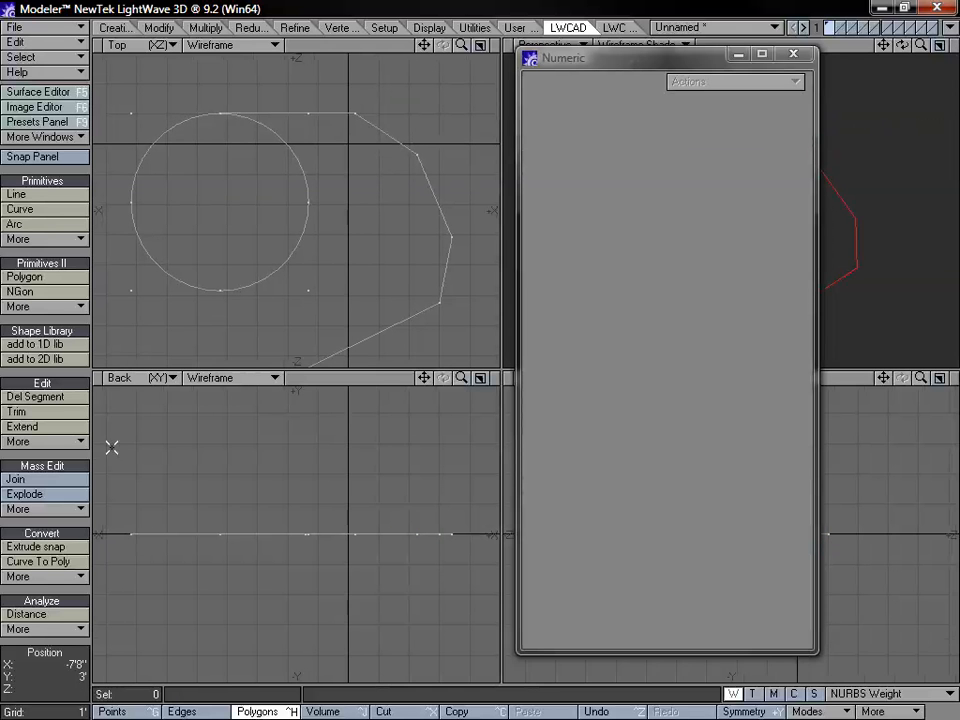
pyautogui.click(77, 443)
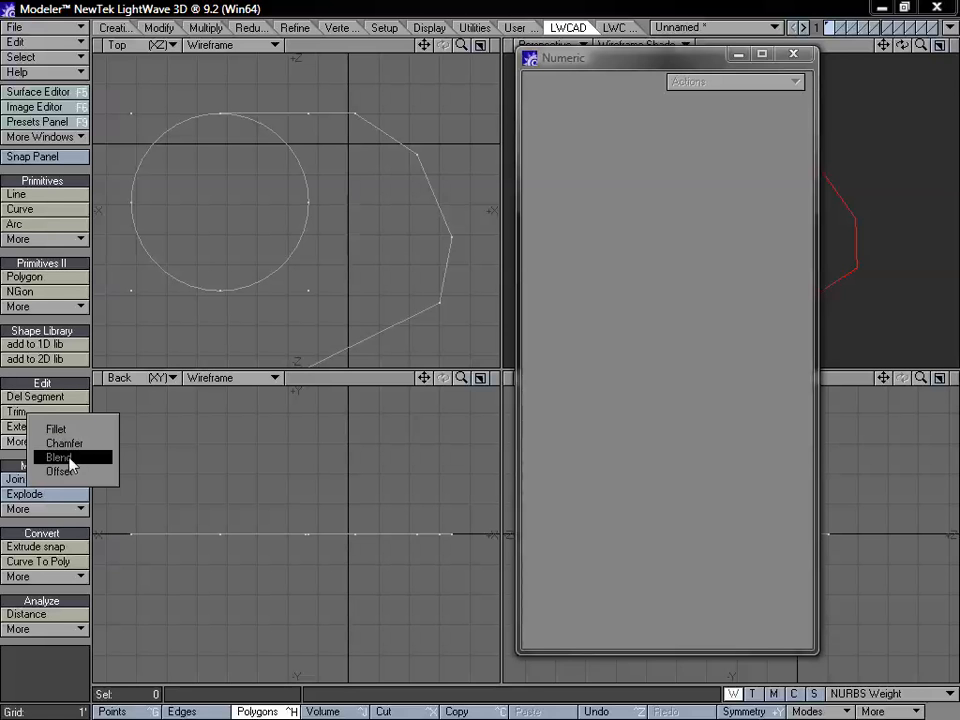
pyautogui.click(95, 458)
pyautogui.press('u')
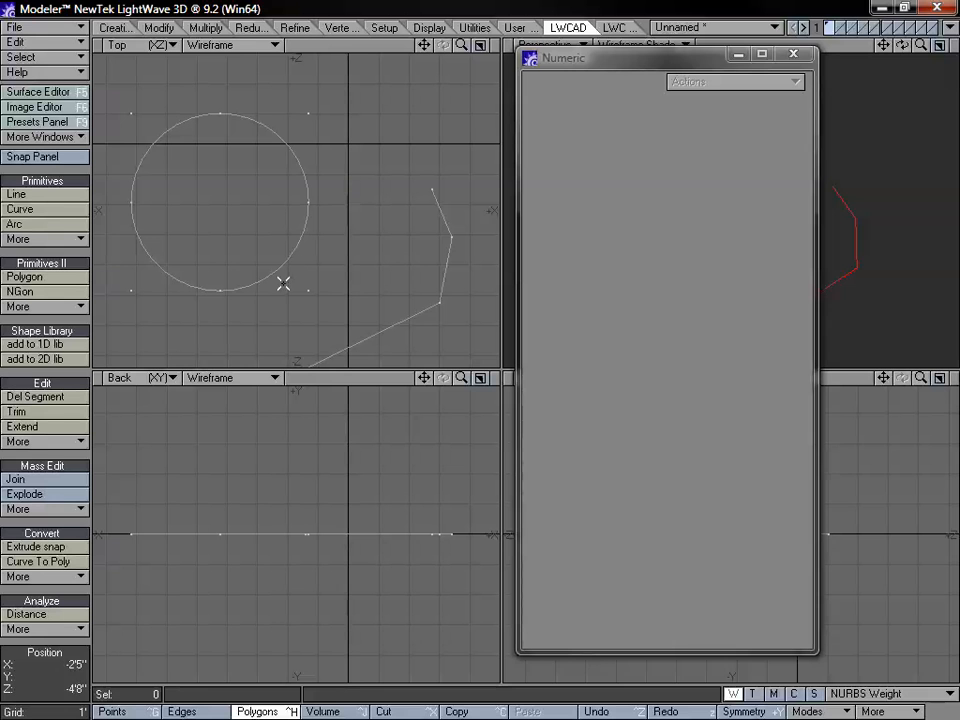
# Blend the circle's top point with the polyline's upper end, and collapse the circle-side tangent handle onto the circle's top point.
pyautogui.click(52, 441)
pyautogui.click(55, 461)
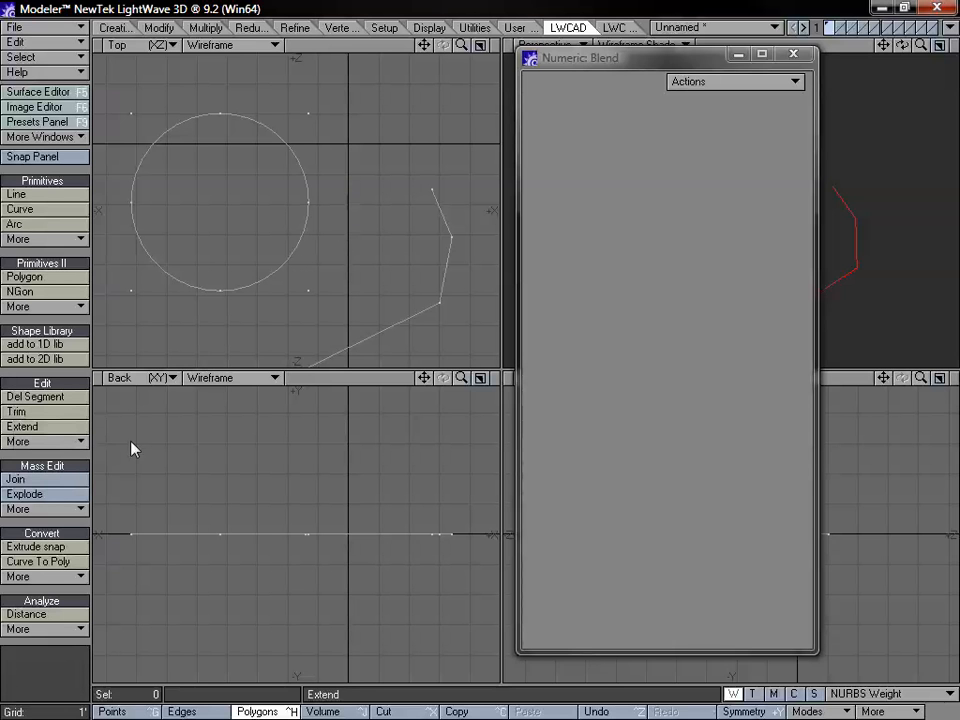
pyautogui.click(239, 121)
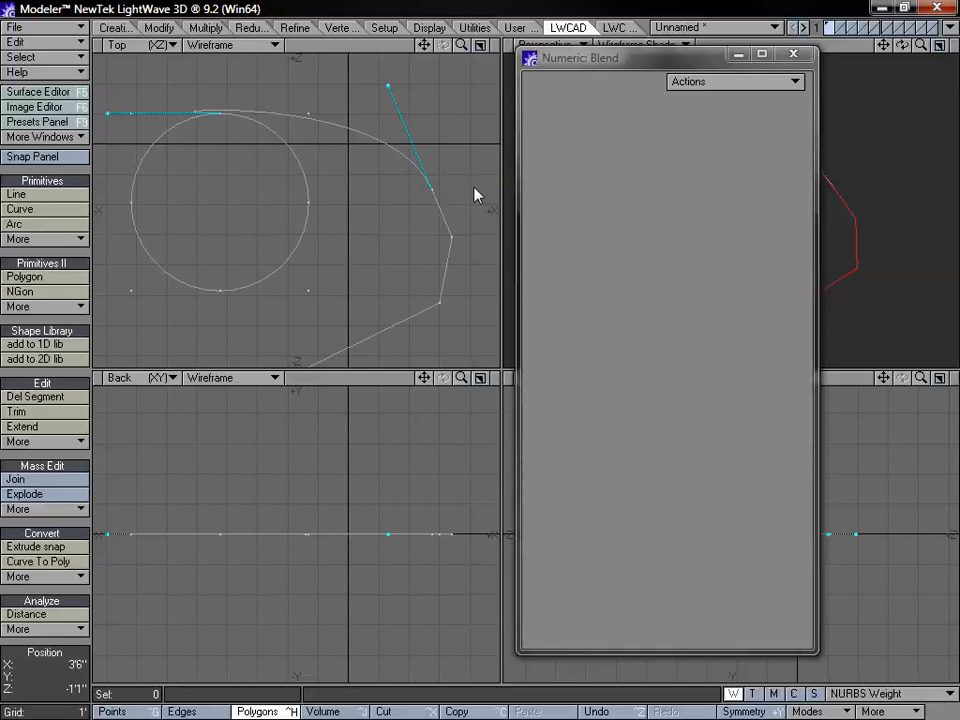
pyautogui.moveTo(110, 114); pyautogui.dragTo(262, 128)
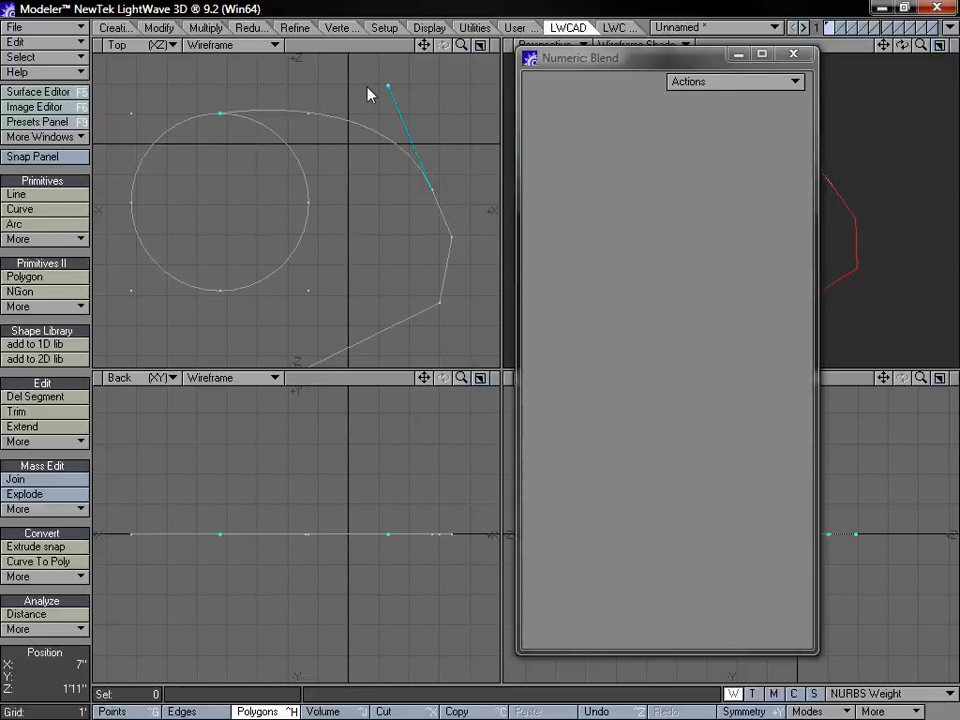
# Reshape the blend with both tangent handles, leaving the polyline-side handle extended along its segment, and finish the blend.
pyautogui.moveTo(388, 86)
pyautogui.mouseDown()
pyautogui.moveTo(440, 163)
pyautogui.moveTo(382, 35)
pyautogui.moveTo(387, 82)
pyautogui.mouseUp()
pyautogui.moveTo(425, 48); pyautogui.dragTo(422, 75)
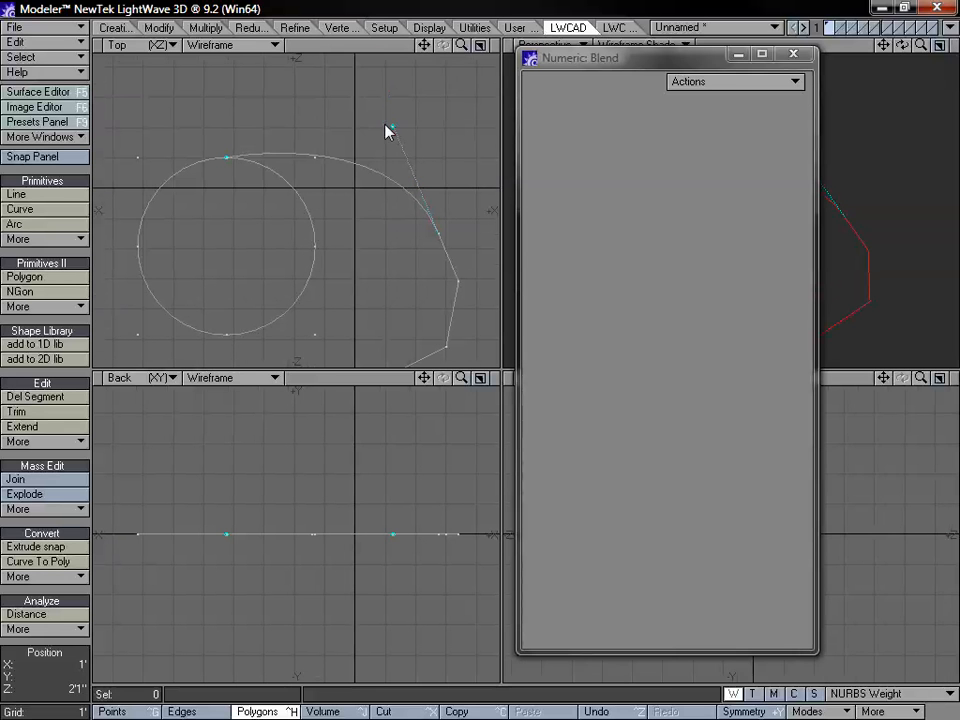
pyautogui.moveTo(396, 133); pyautogui.dragTo(427, 192)
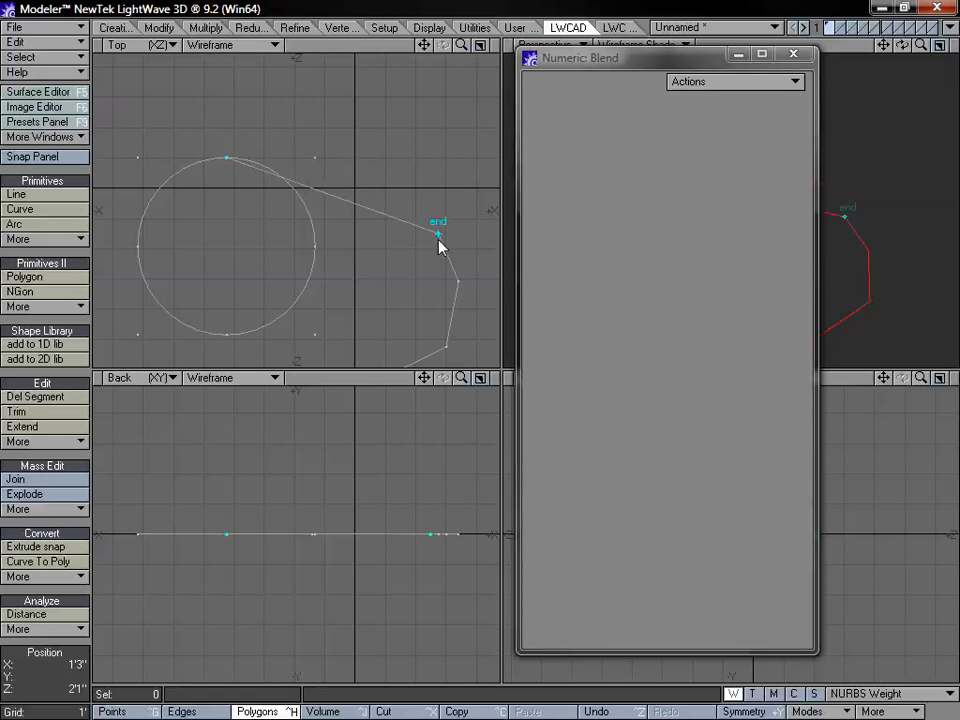
pyautogui.moveTo(439, 238); pyautogui.dragTo(393, 120)
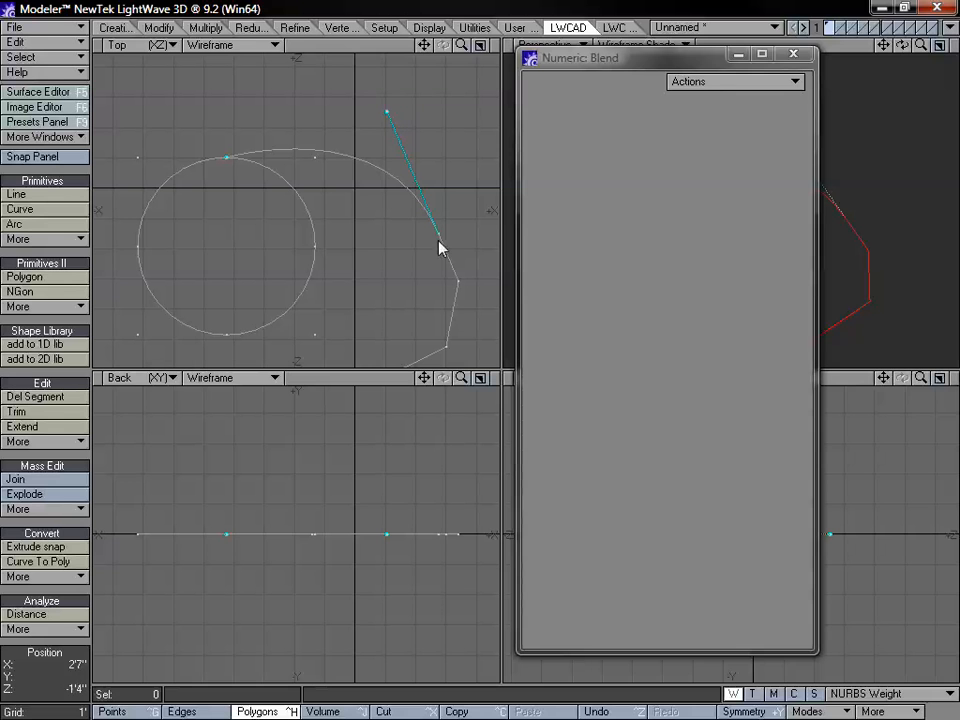
pyautogui.moveTo(228, 167); pyautogui.dragTo(198, 170)
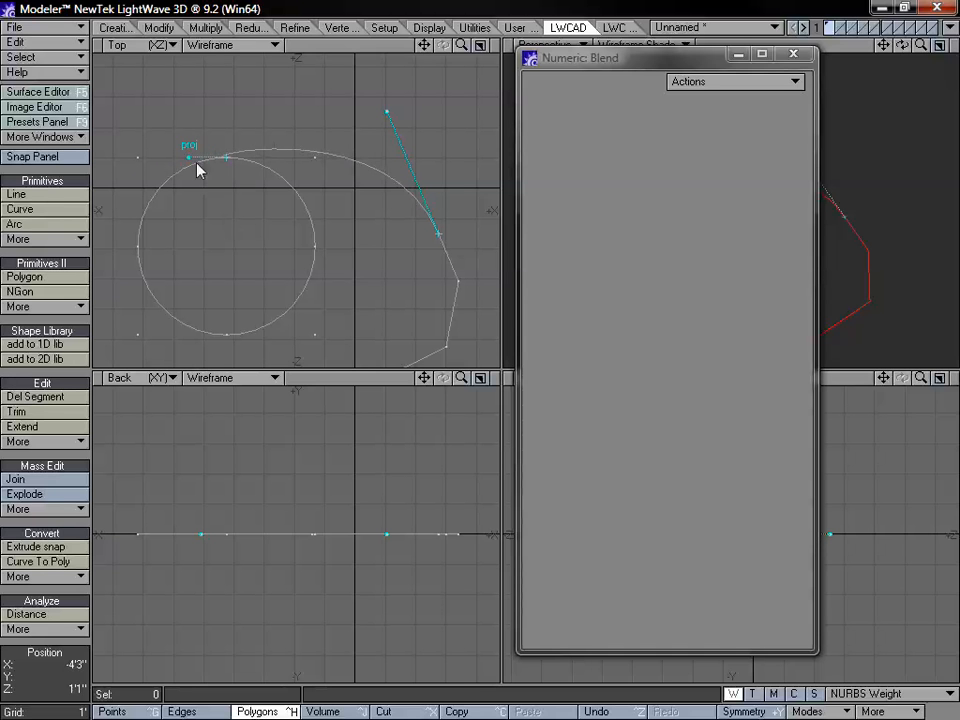
pyautogui.moveTo(390, 118); pyautogui.dragTo(379, 90)
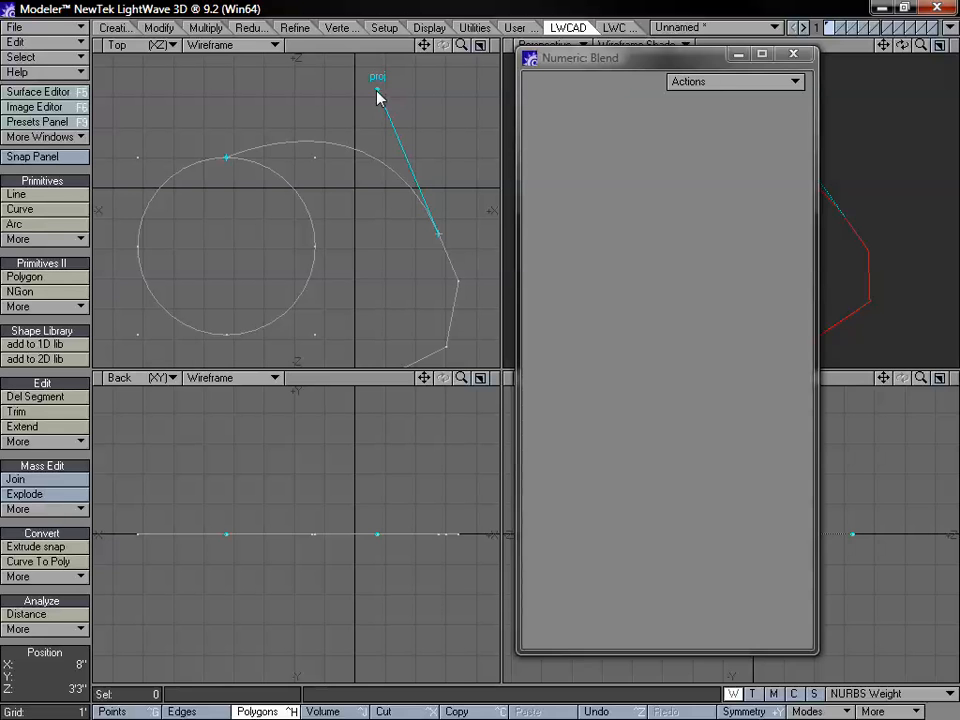
pyautogui.moveTo(378, 89); pyautogui.dragTo(364, 114)
pyautogui.press('space')
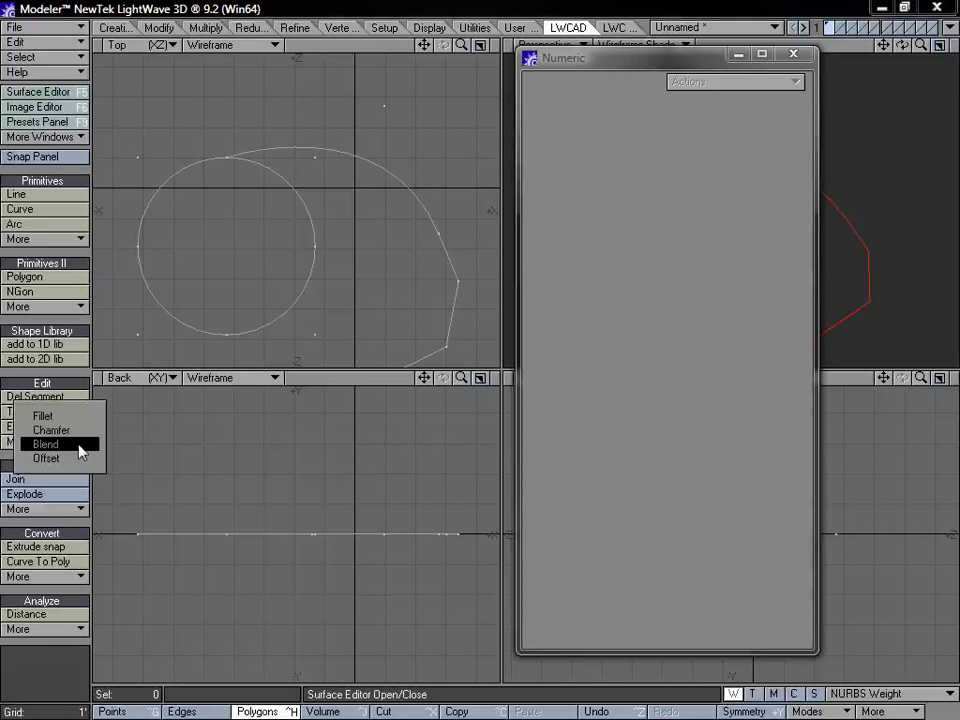
# Delete the circle, blend curve and polyline to empty the layer.
pyautogui.click(190, 415)
pyautogui.click(321, 225)
pyautogui.press('Delete')
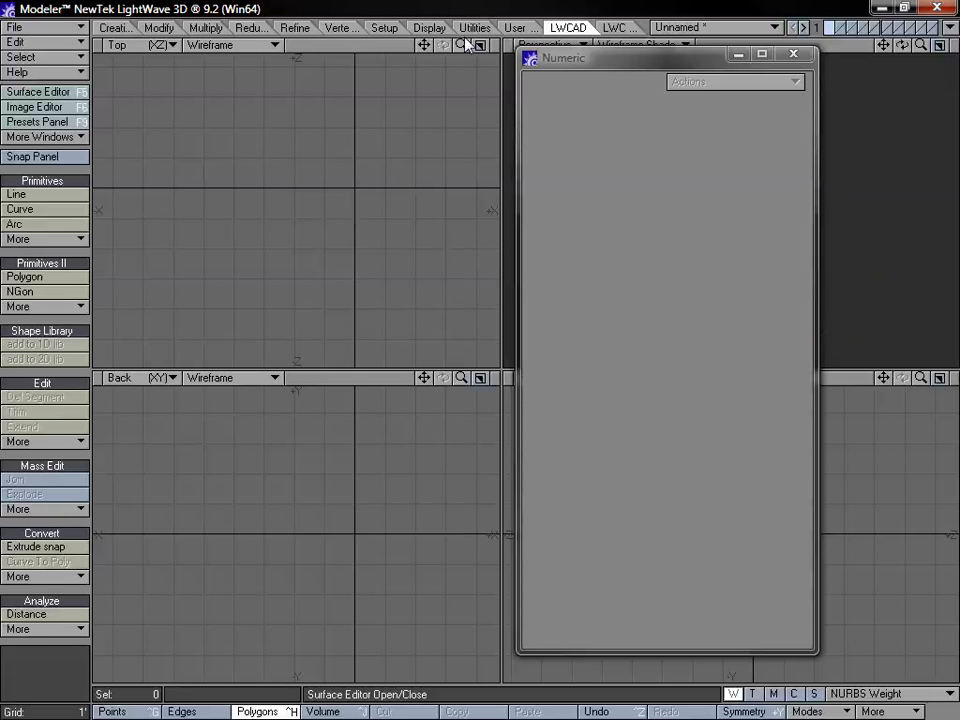
# Draw a circle of about 3'1.6" radius and, beside it on the +X side, a rectangle 5'4" wide and 5' high.
pyautogui.moveTo(463, 45); pyautogui.dragTo(511, 2)
pyautogui.moveTo(432, 50); pyautogui.dragTo(364, 102)
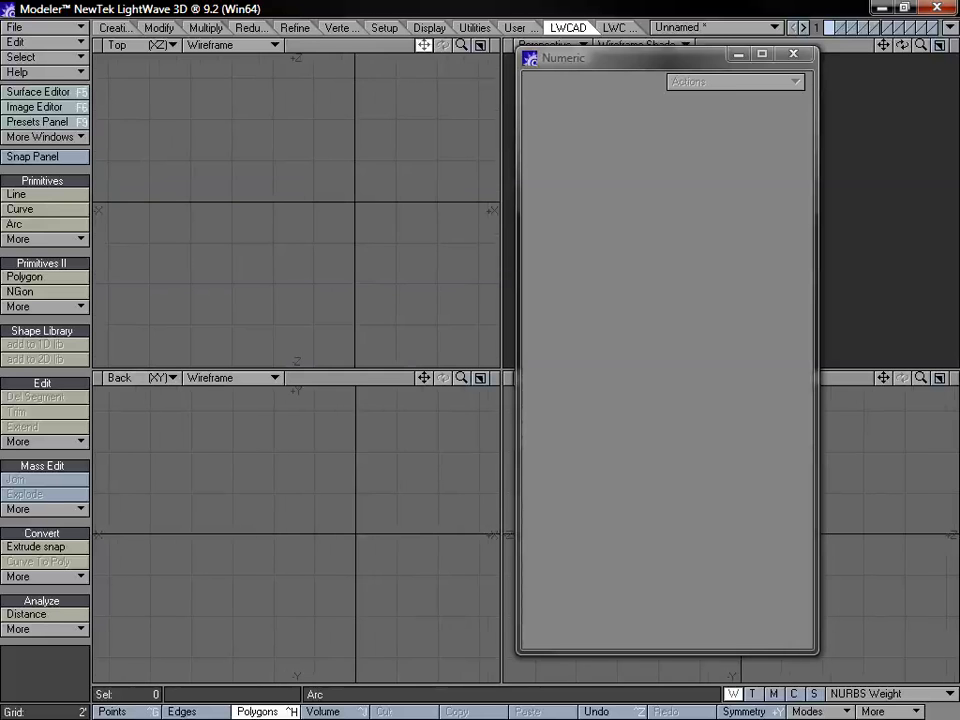
pyautogui.click(40, 224)
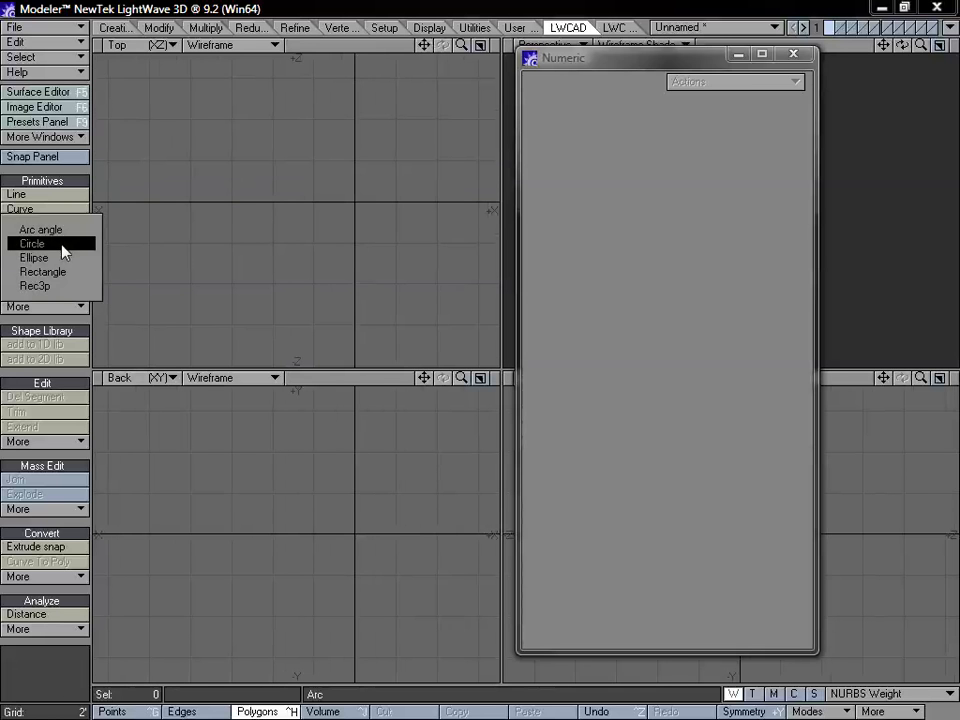
pyautogui.click(63, 244)
pyautogui.moveTo(208, 188); pyautogui.dragTo(266, 163)
pyautogui.click(45, 226)
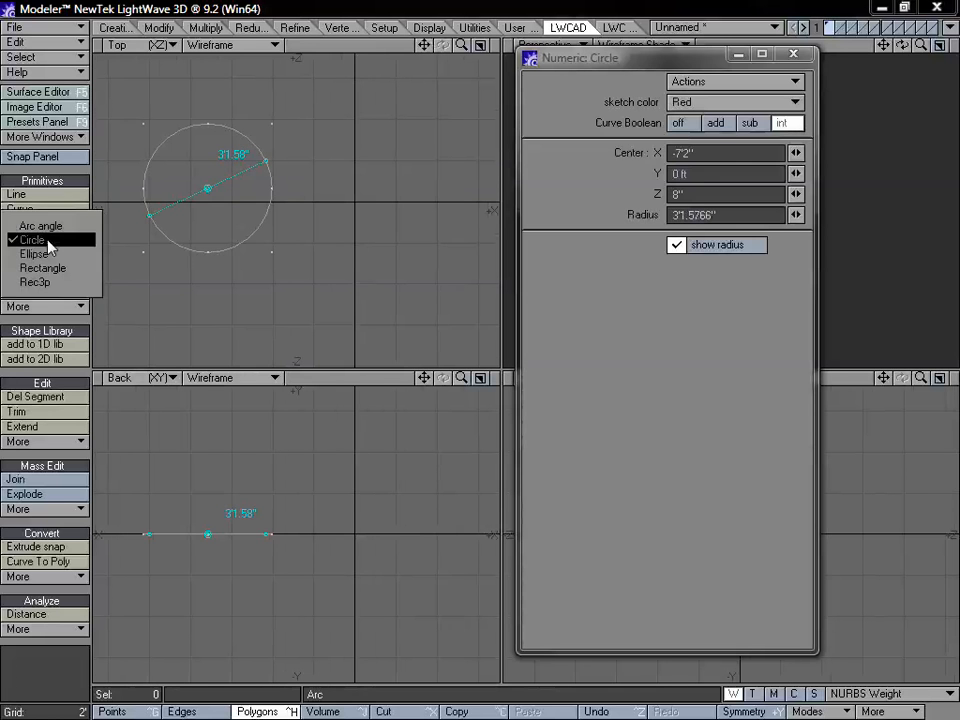
pyautogui.click(43, 268)
pyautogui.moveTo(345, 137); pyautogui.dragTo(455, 240)
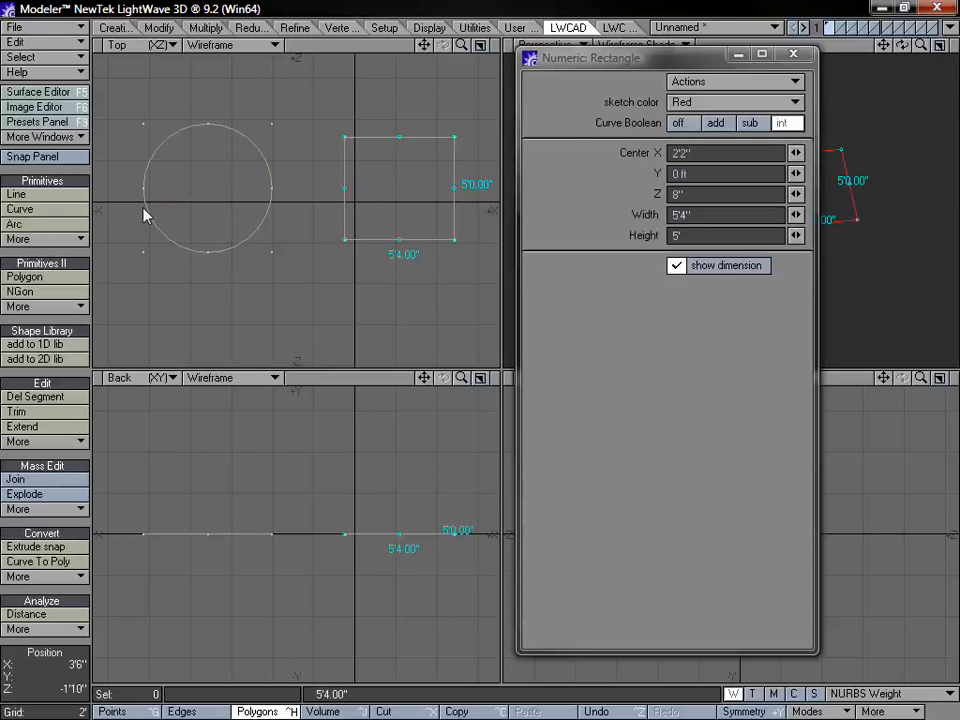
# Draw a single slanted line about 12'6" long below the circle and rectangle.
pyautogui.click(40, 195)
pyautogui.click(153, 331)
pyautogui.click(406, 286)
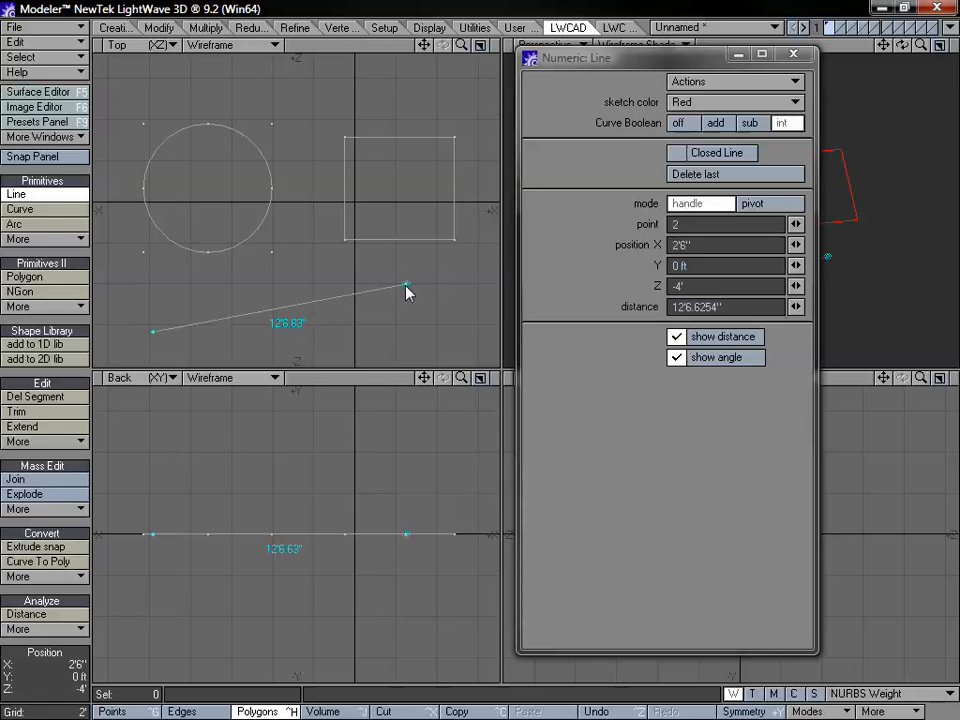
pyautogui.moveTo(406, 286); pyautogui.dragTo(392, 282)
pyautogui.press('space')
# Draw an open S-shaped curve with five control points above the circle and rectangle.
pyautogui.moveTo(424, 45); pyautogui.dragTo(424, 143)
pyautogui.click(30, 209)
pyautogui.click(259, 158)
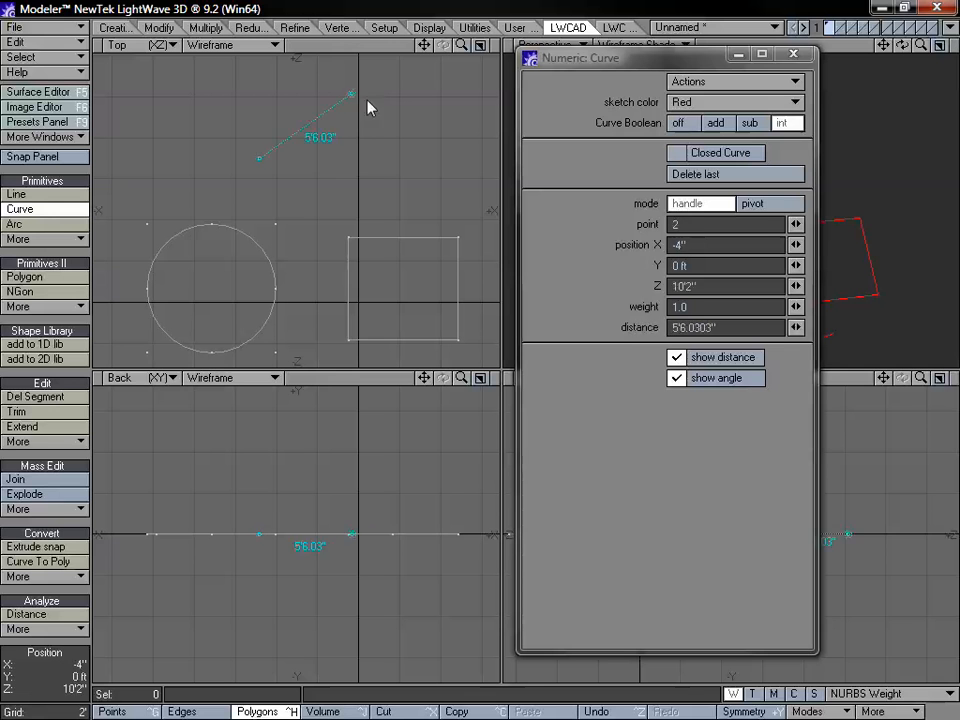
pyautogui.click(349, 83)
pyautogui.click(410, 196)
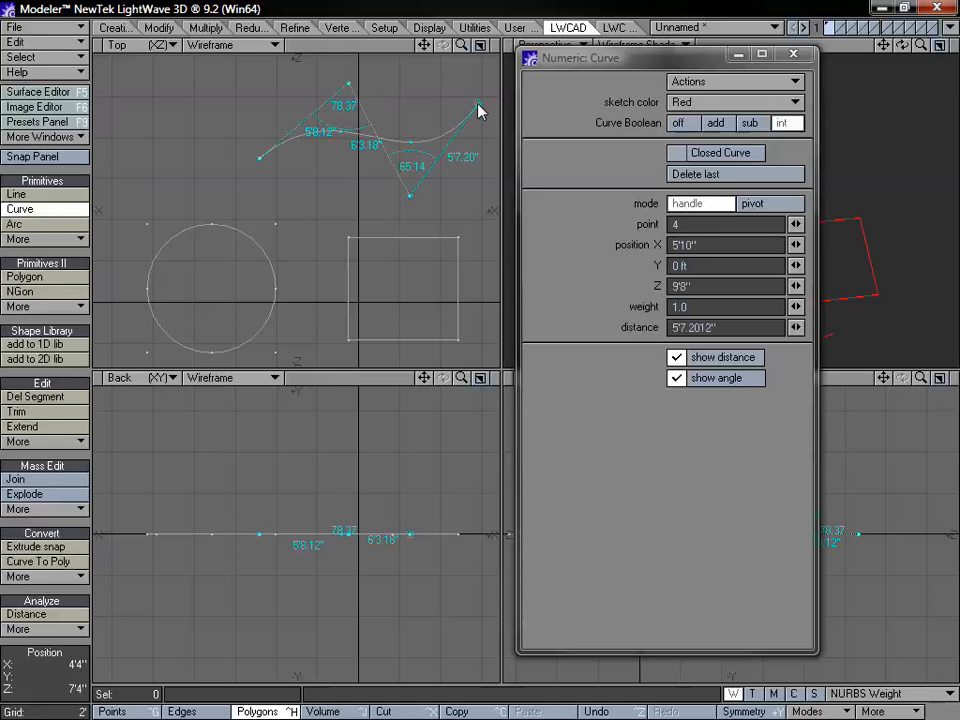
pyautogui.click(474, 105)
pyautogui.press('space')
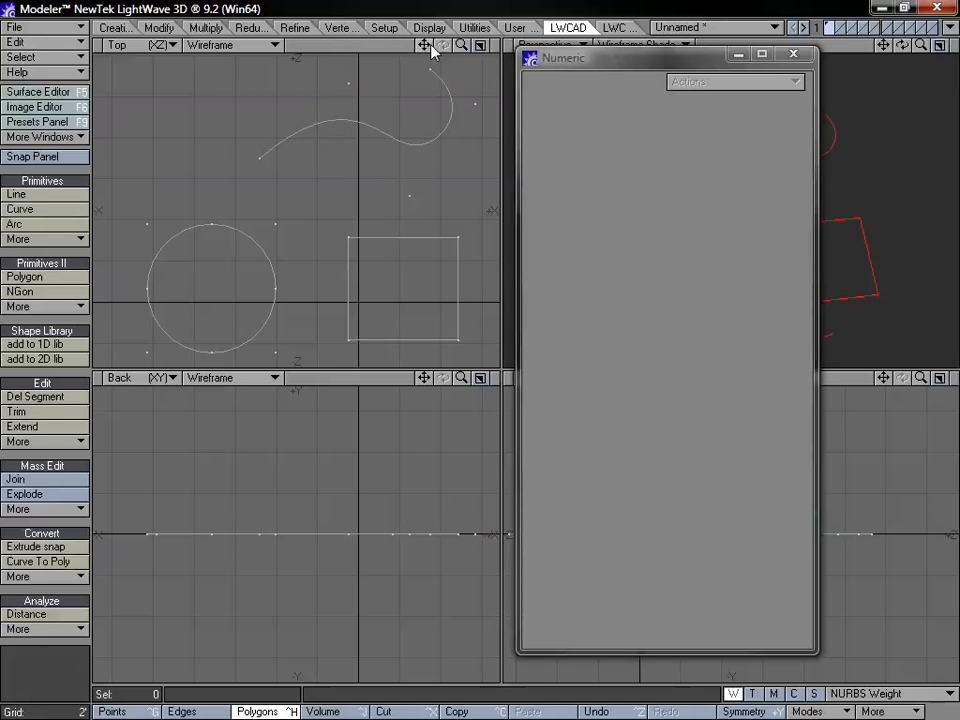
# Expand the Top view to a single viewport and arrange the Numeric window beside the four shapes.
pyautogui.moveTo(461, 45); pyautogui.dragTo(416, 15)
pyautogui.click(479, 45)
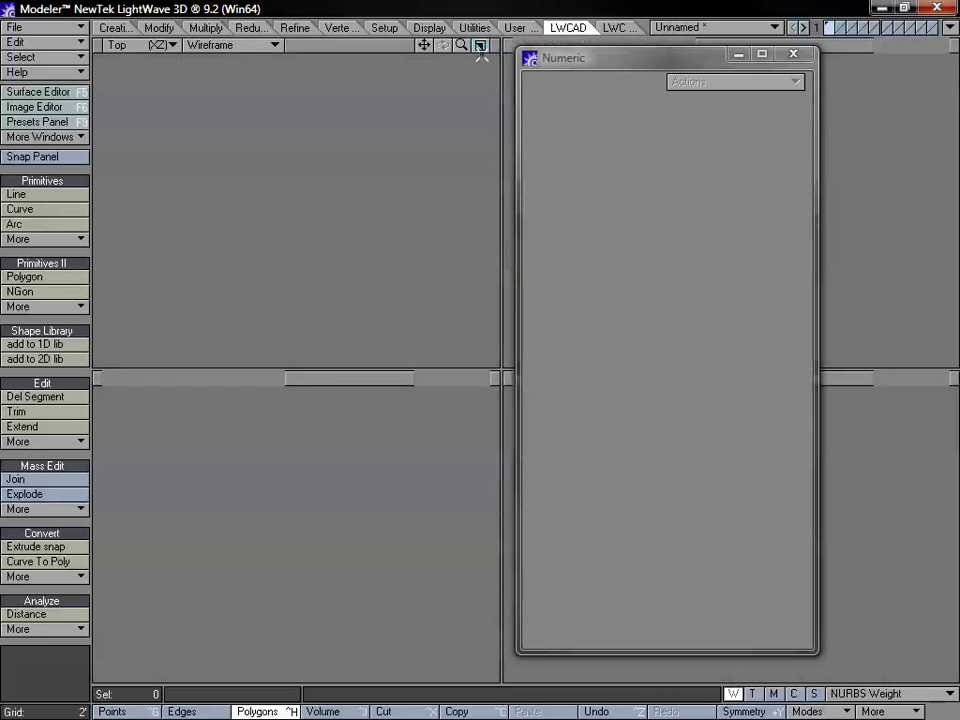
pyautogui.moveTo(600, 64); pyautogui.dragTo(721, 85)
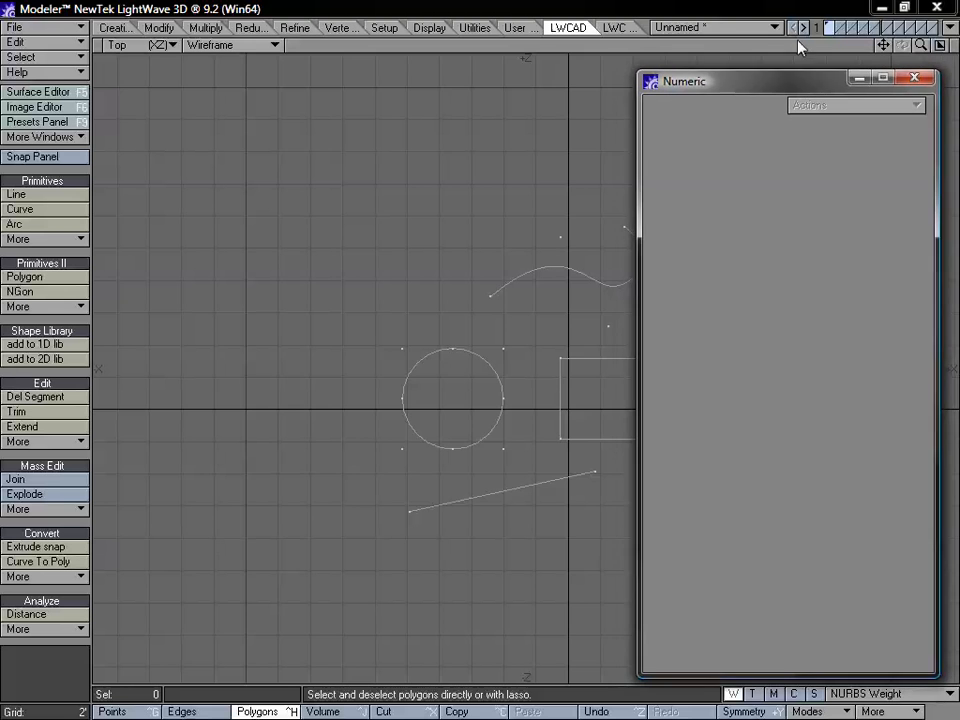
pyautogui.moveTo(885, 45); pyautogui.dragTo(734, 69)
pyautogui.moveTo(920, 45); pyautogui.dragTo(954, 45)
pyautogui.moveTo(884, 46); pyautogui.dragTo(942, 20)
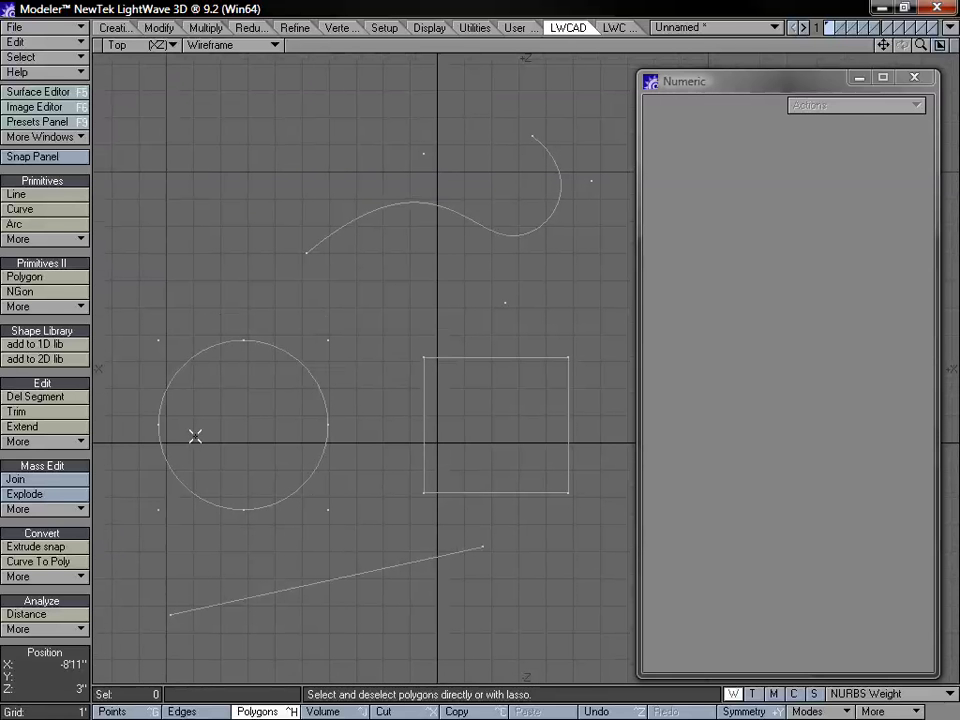
# Offset the circle outward by about 10.19".
pyautogui.click(50, 441)
pyautogui.click(62, 460)
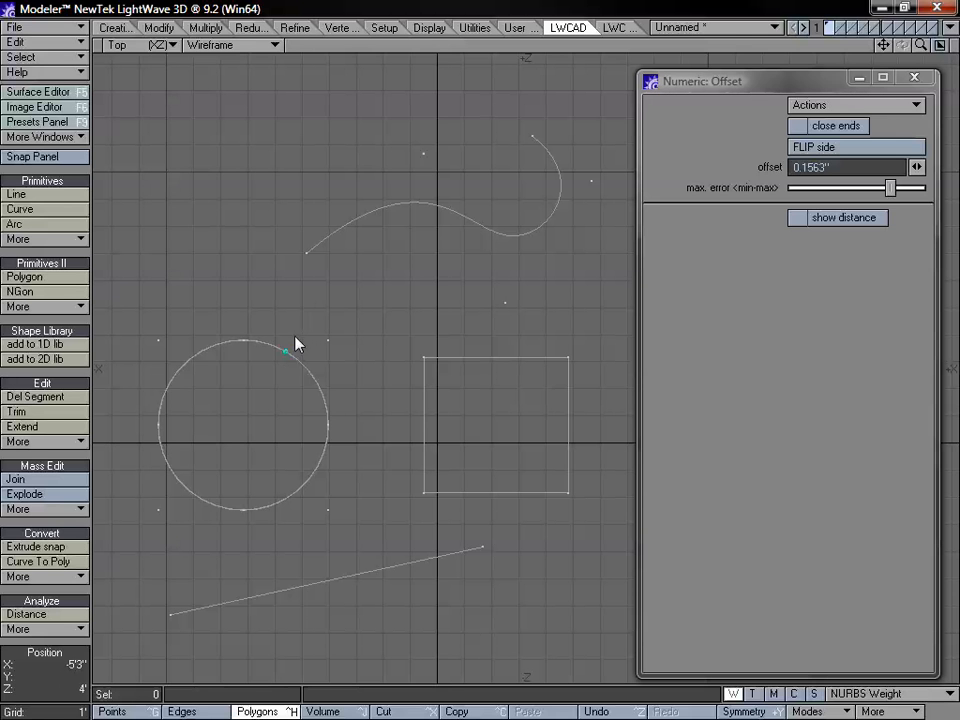
pyautogui.moveTo(287, 358); pyautogui.dragTo(302, 339)
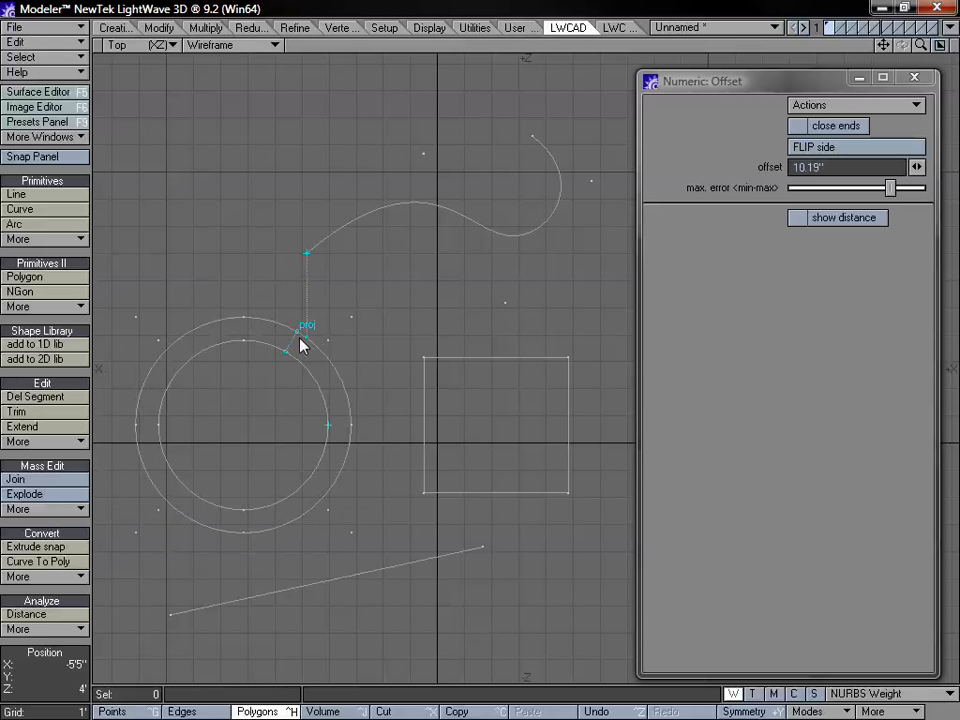
# Turn off PROJ snapping and change the circle's offset to about 7.43" inward.
pyautogui.click(40, 157)
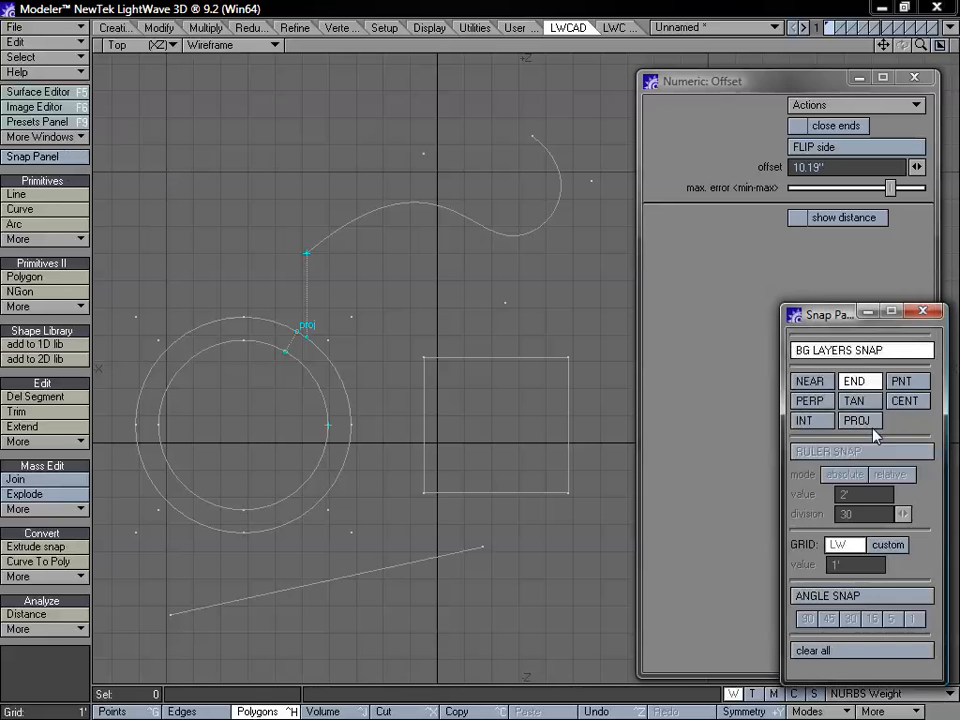
pyautogui.click(922, 313)
pyautogui.moveTo(306, 336); pyautogui.dragTo(284, 373)
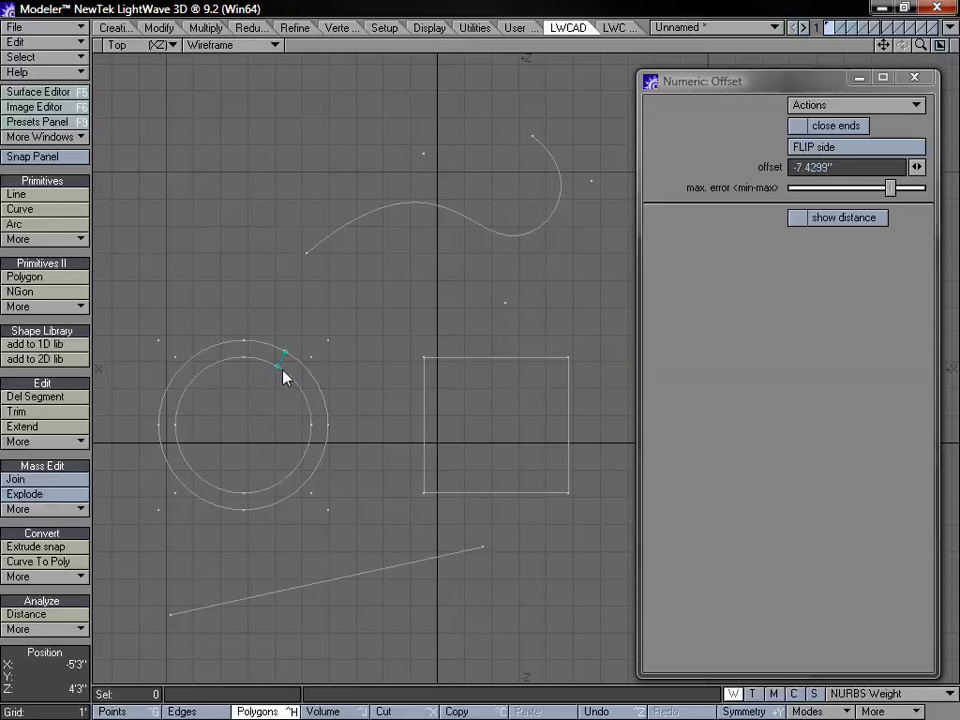
# Flip the circle's offset between inside and outside, enlarge it to about 8.56", and flip it inward.
pyautogui.click(840, 153)
pyautogui.click(840, 153)
pyautogui.click(840, 153)
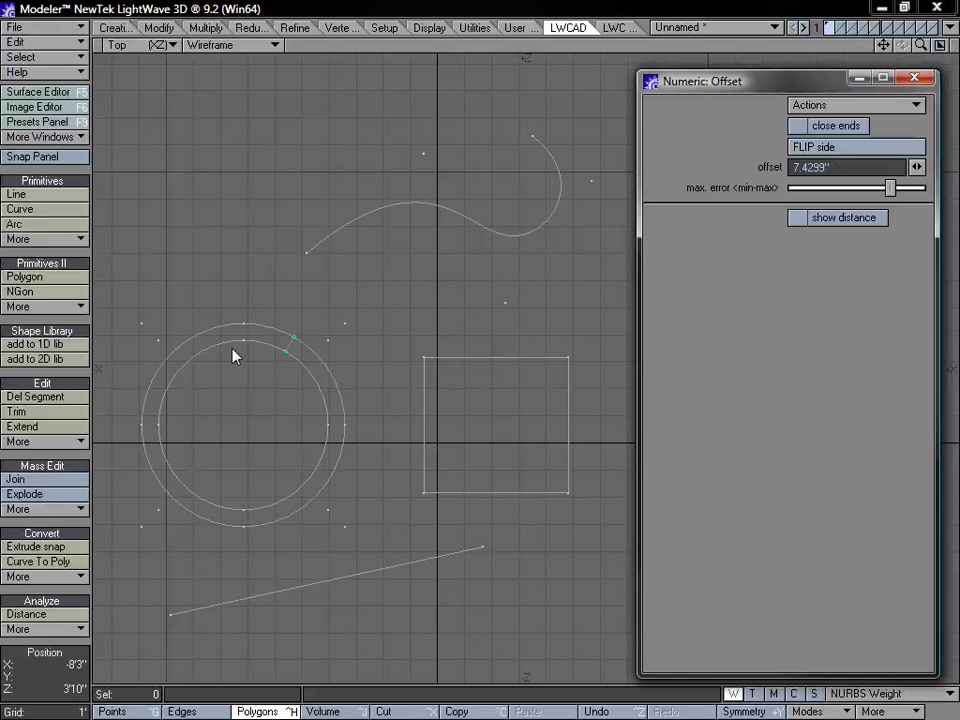
pyautogui.moveTo(283, 351); pyautogui.dragTo(297, 343)
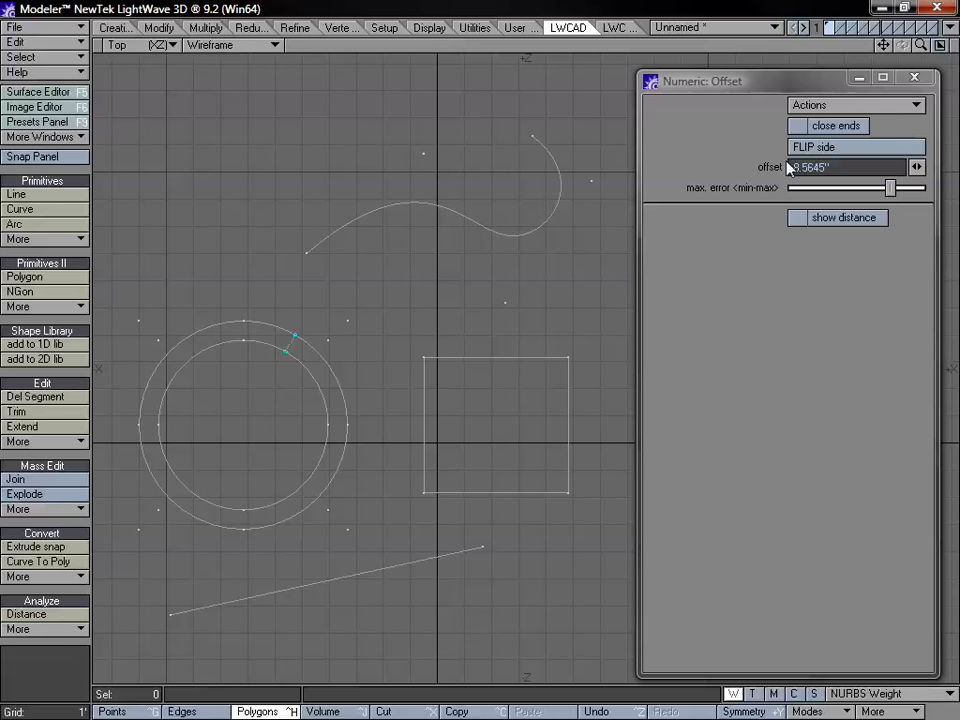
pyautogui.click(826, 150)
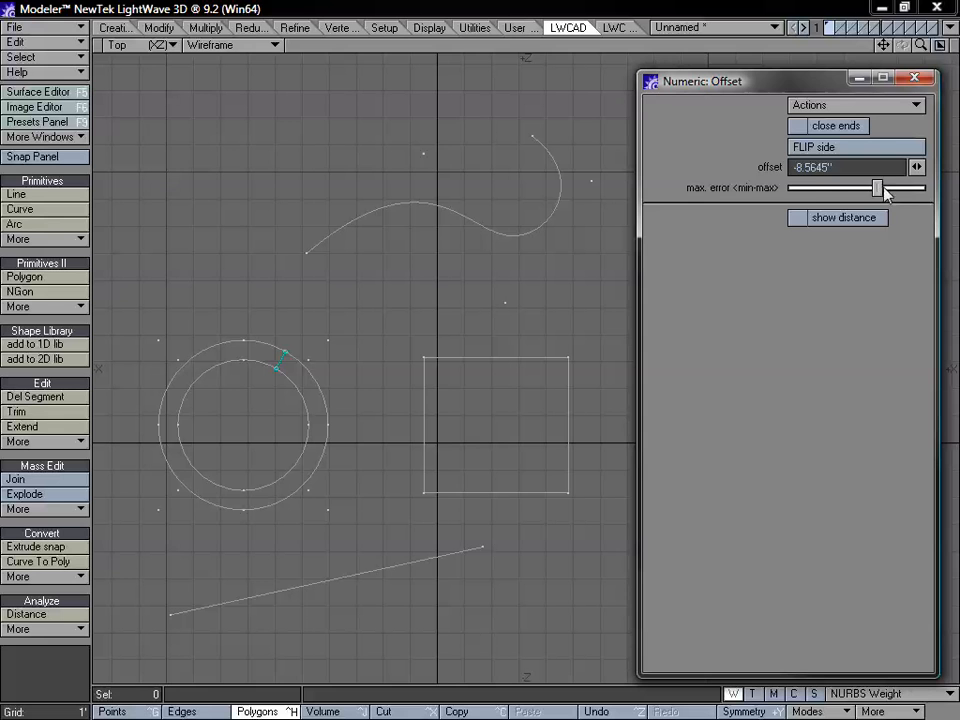
# Lower the offset's max. error to about the middle, show its distance, and shift the circle's offset outward to about 7.69".
pyautogui.moveTo(885, 192); pyautogui.dragTo(851, 192)
pyautogui.click(840, 217)
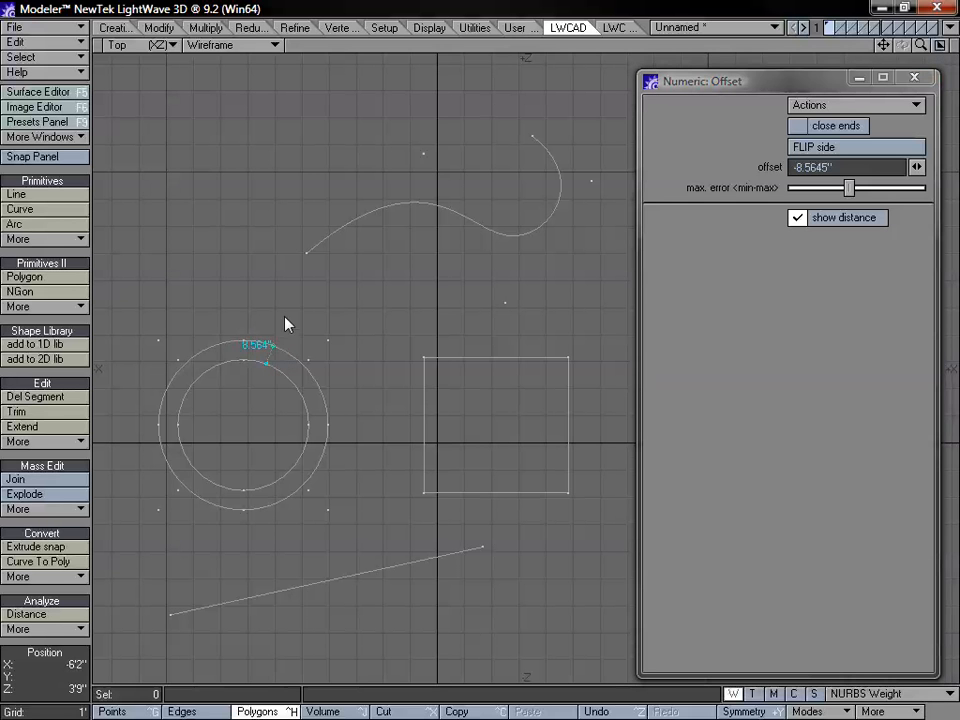
pyautogui.moveTo(289, 388)
pyautogui.mouseDown()
pyautogui.moveTo(273, 405)
pyautogui.moveTo(321, 364)
pyautogui.mouseUp()
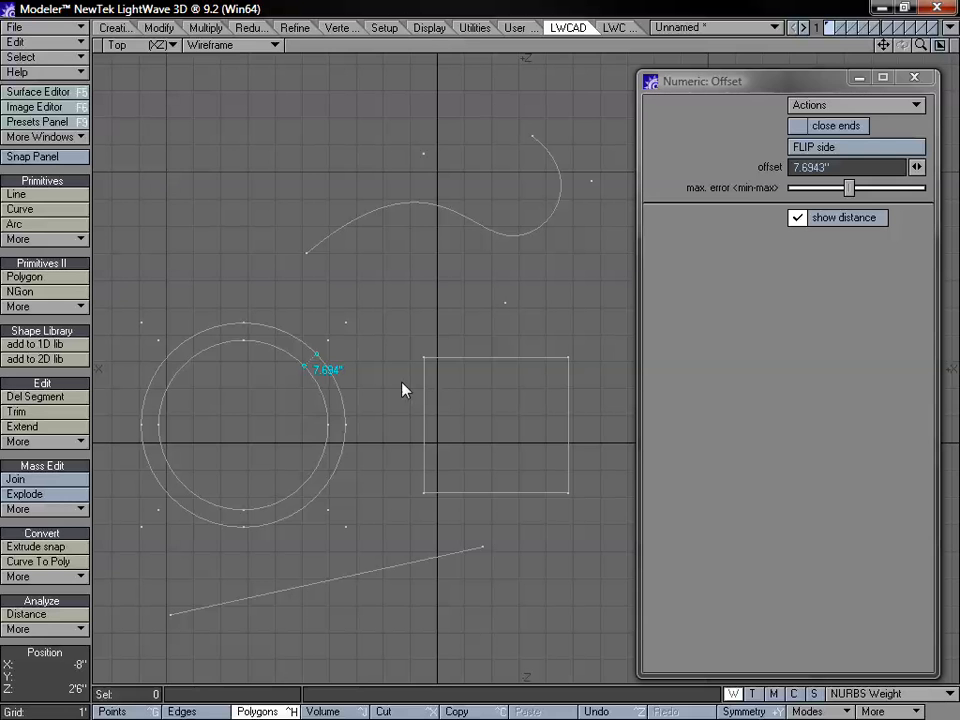
# Apply the Offset to the rectangle instead of the circle, 8" outward, and finish it.
pyautogui.moveTo(313, 368); pyautogui.dragTo(321, 364)
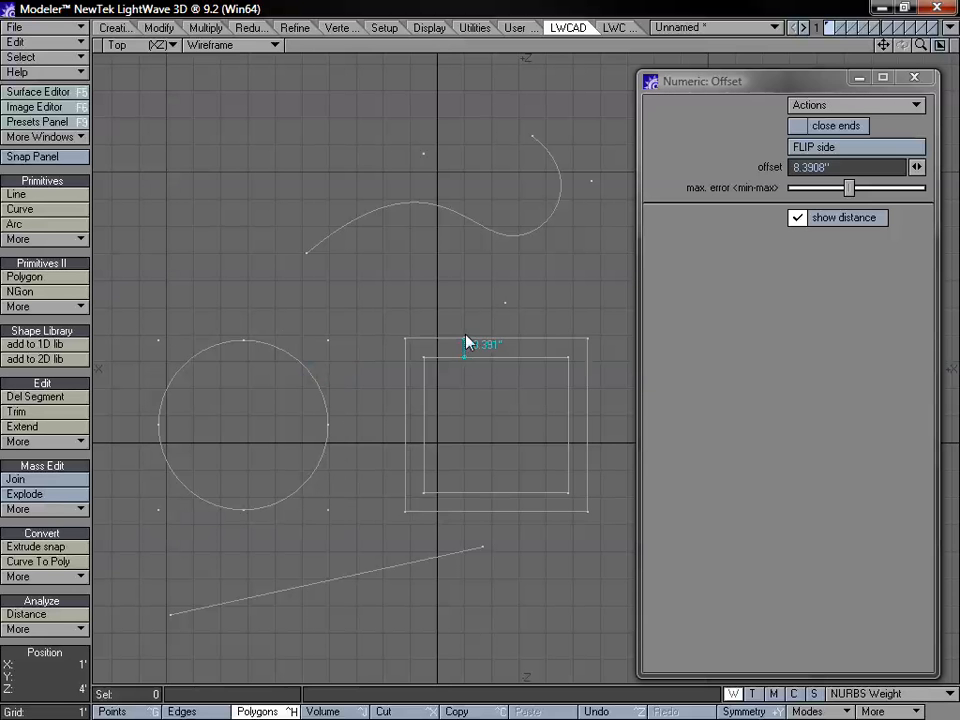
pyautogui.moveTo(467, 339); pyautogui.dragTo(519, 346)
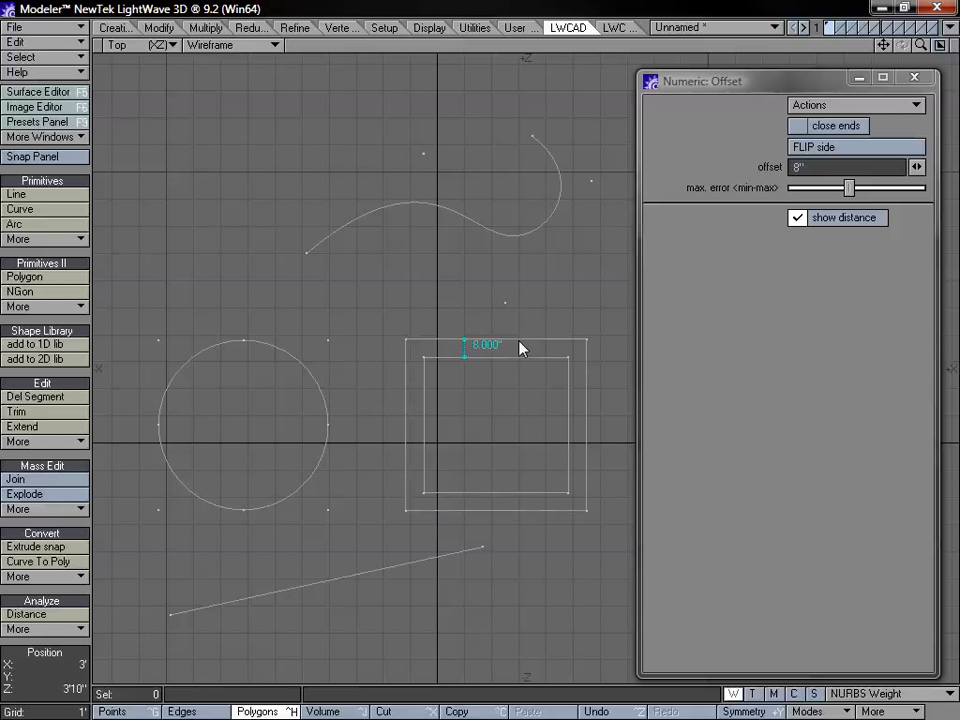
pyautogui.press('space')
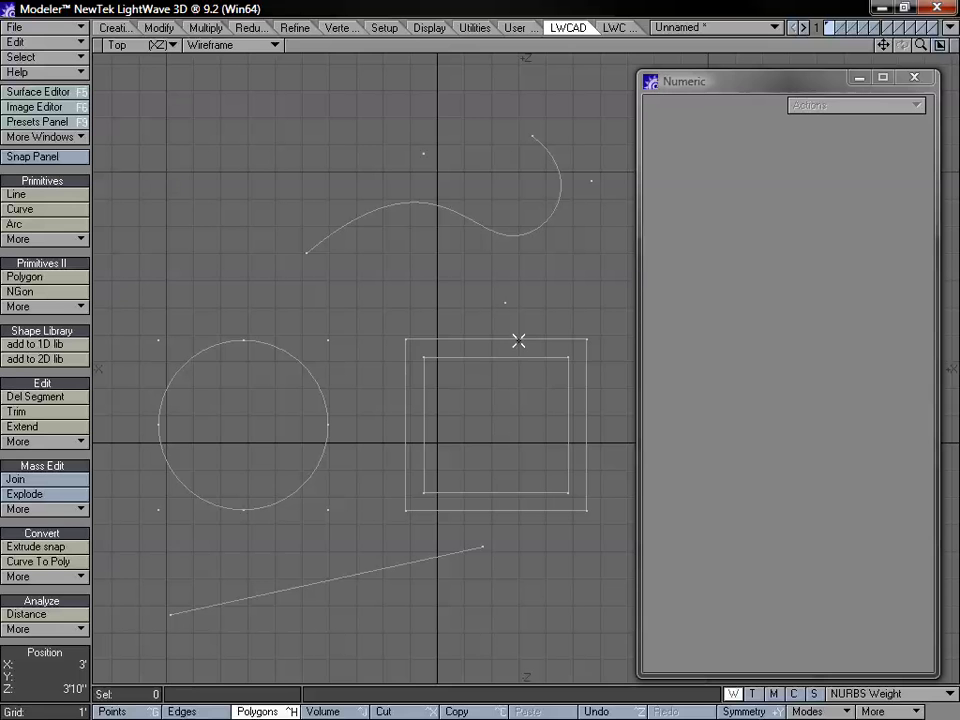